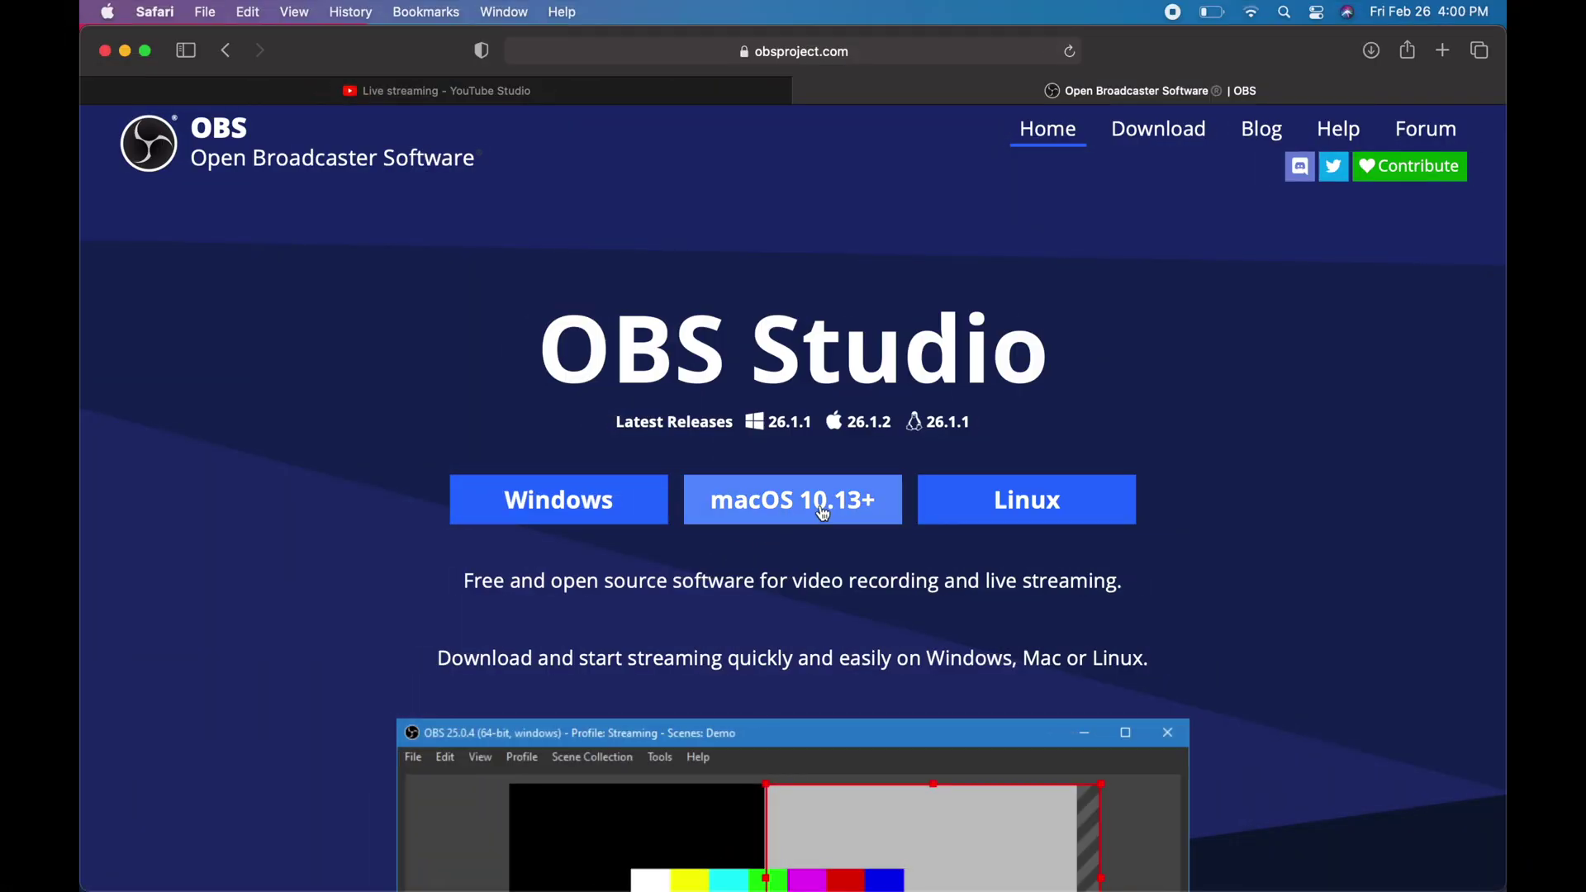
Download obs-mac-26.1.2.dmg for macOS 10.13+ in Safari, allowing the download, and list downloads
left_click(845, 504)
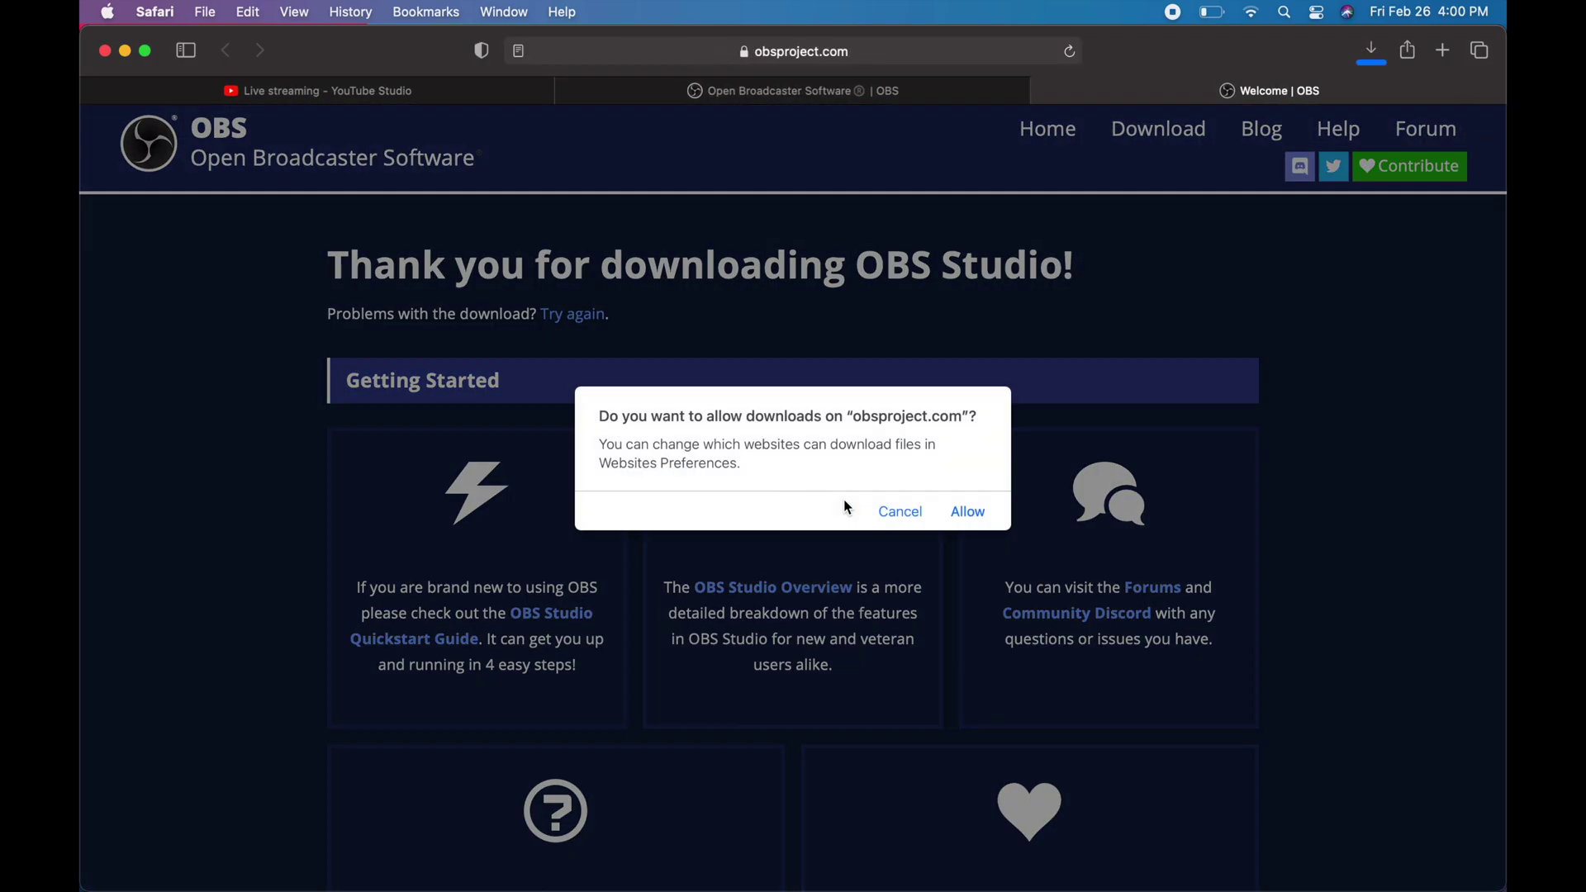
left_click(965, 511)
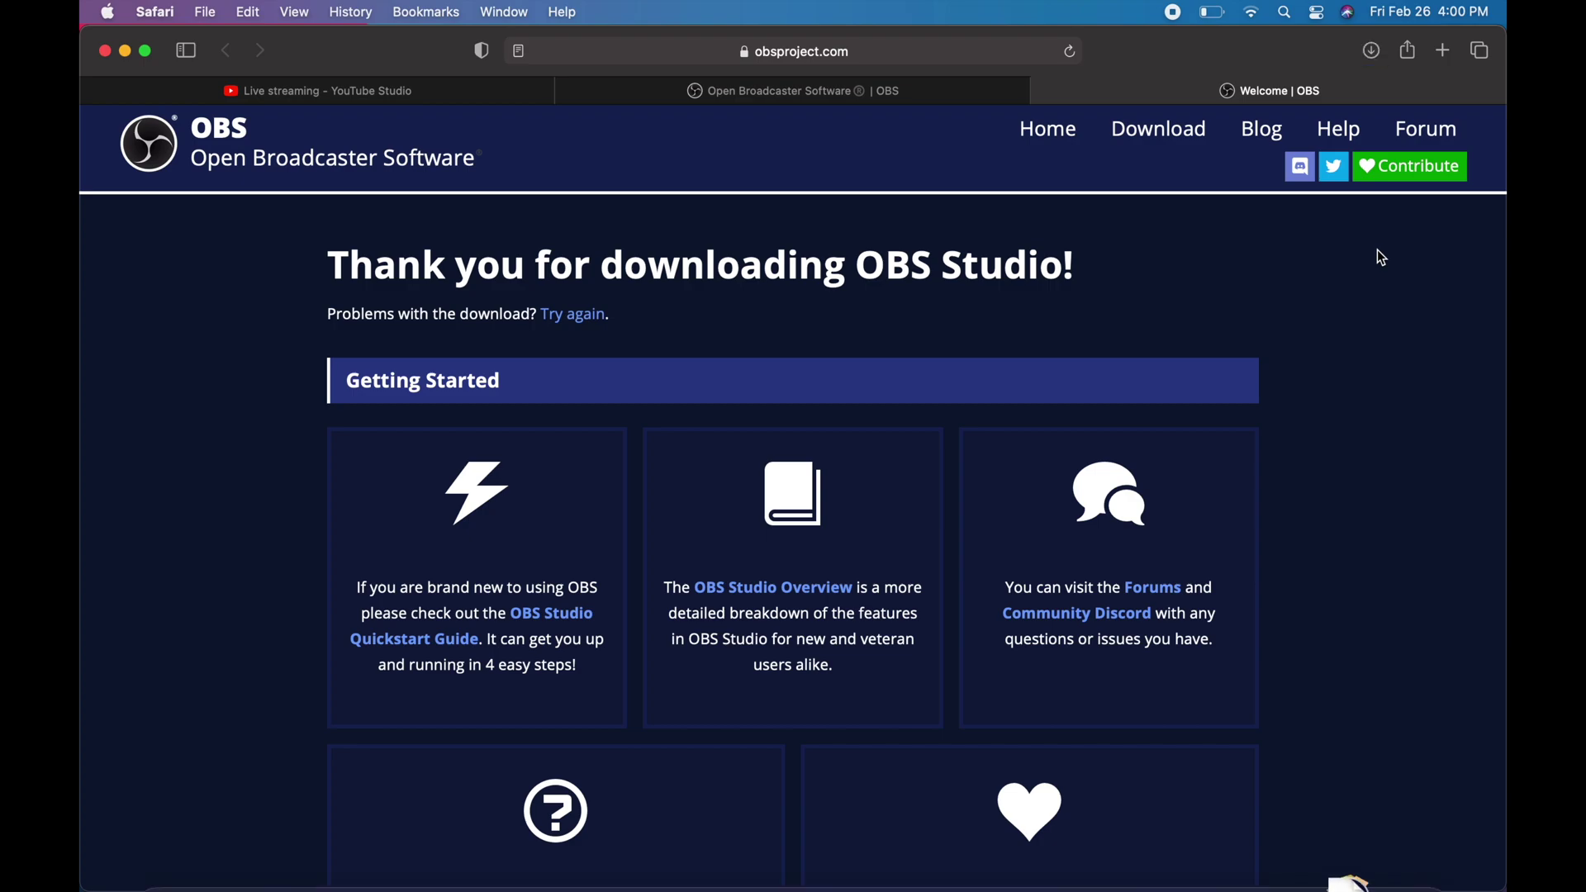
left_click(1371, 52)
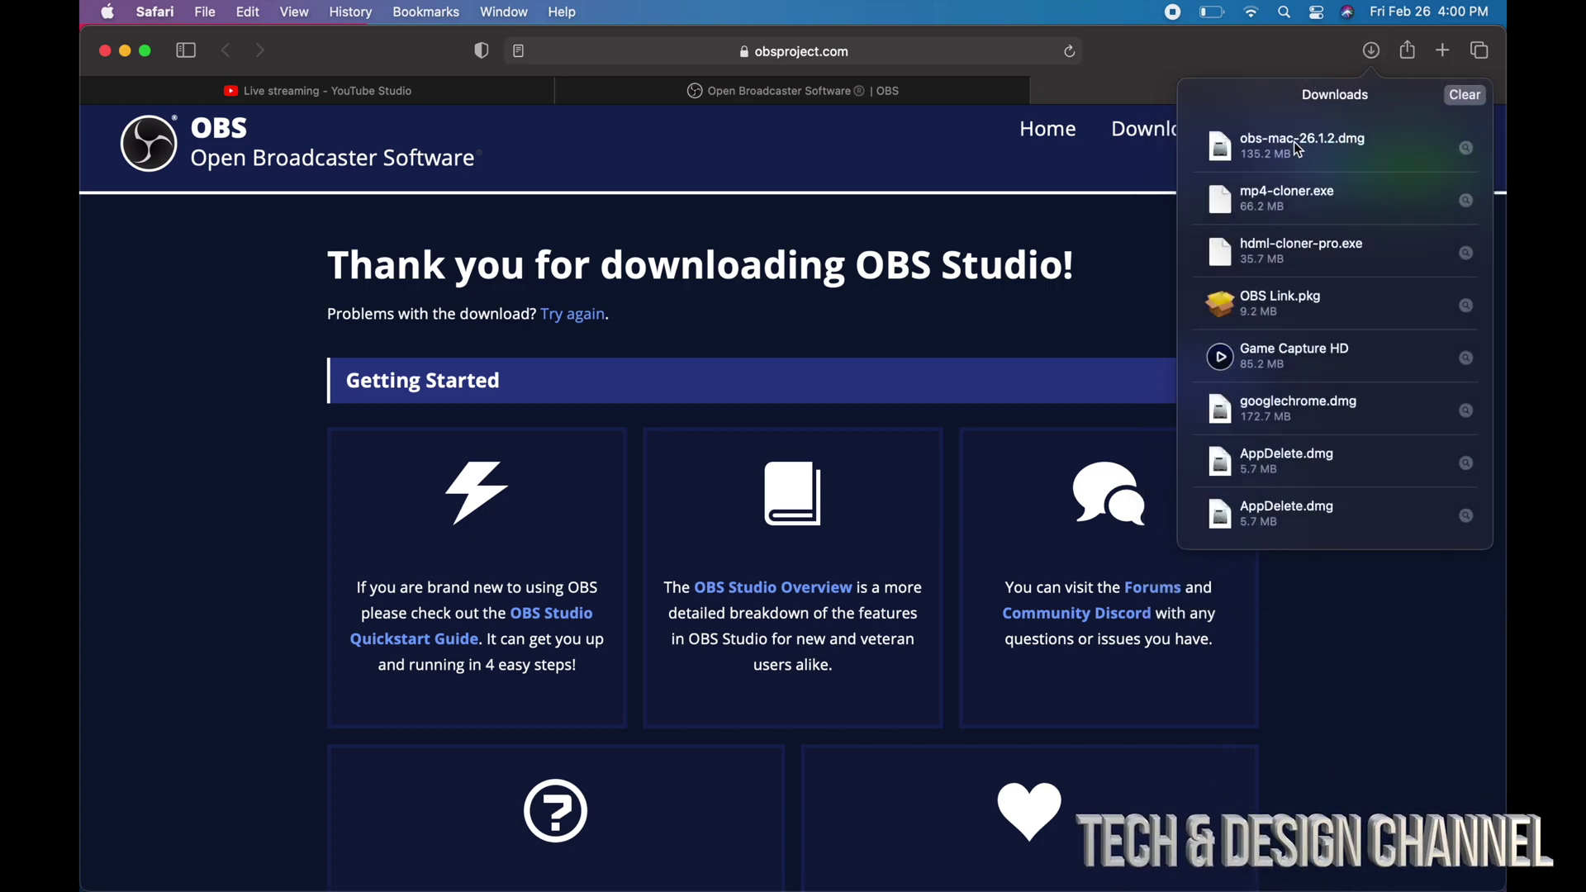
Open obs-mac-26.1.2.dmg, copy OBS into Applications, and close the disk-image window
left_click(1296, 148)
double_click(1294, 148)
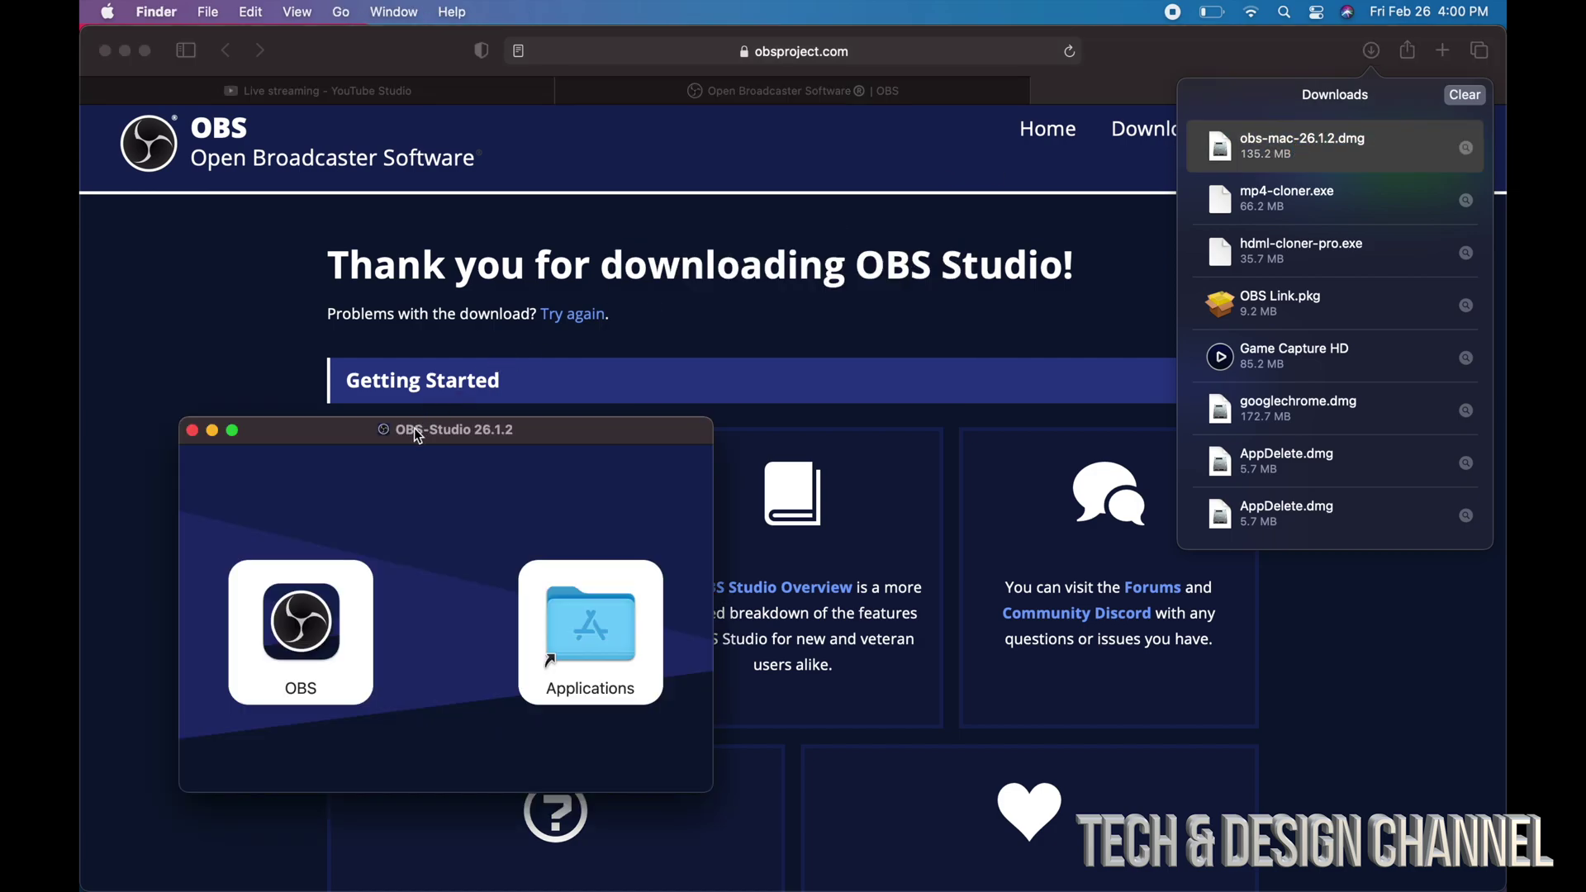
left_click_drag(415, 431, 732, 93)
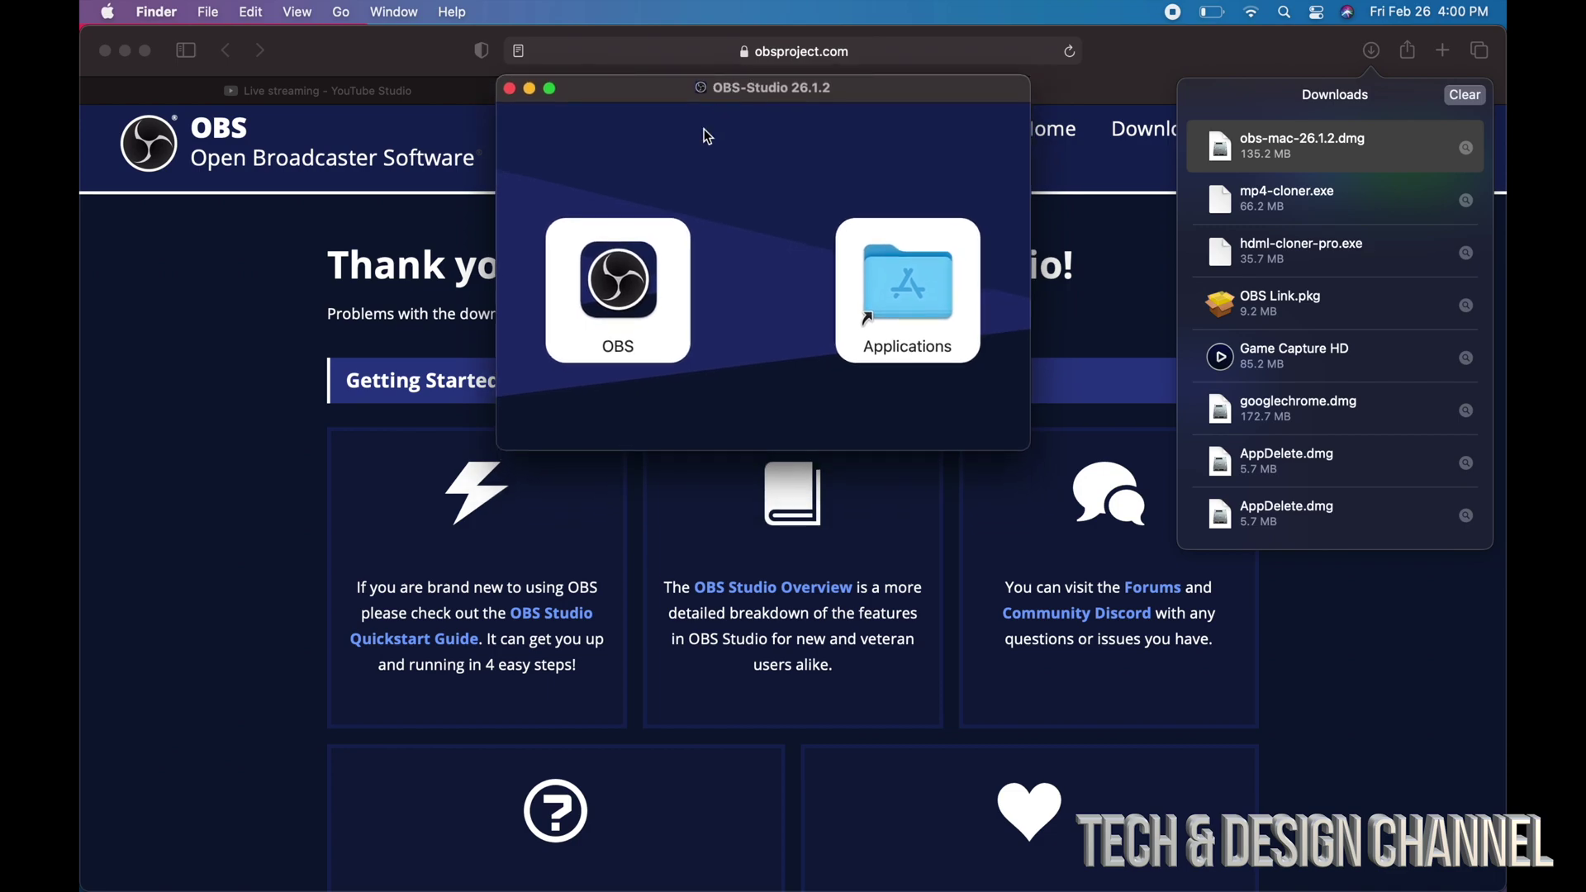
mouse_move(620, 280)
left_mouse_down()
mouse_move(896, 257)
mouse_move(900, 283)
left_mouse_up()
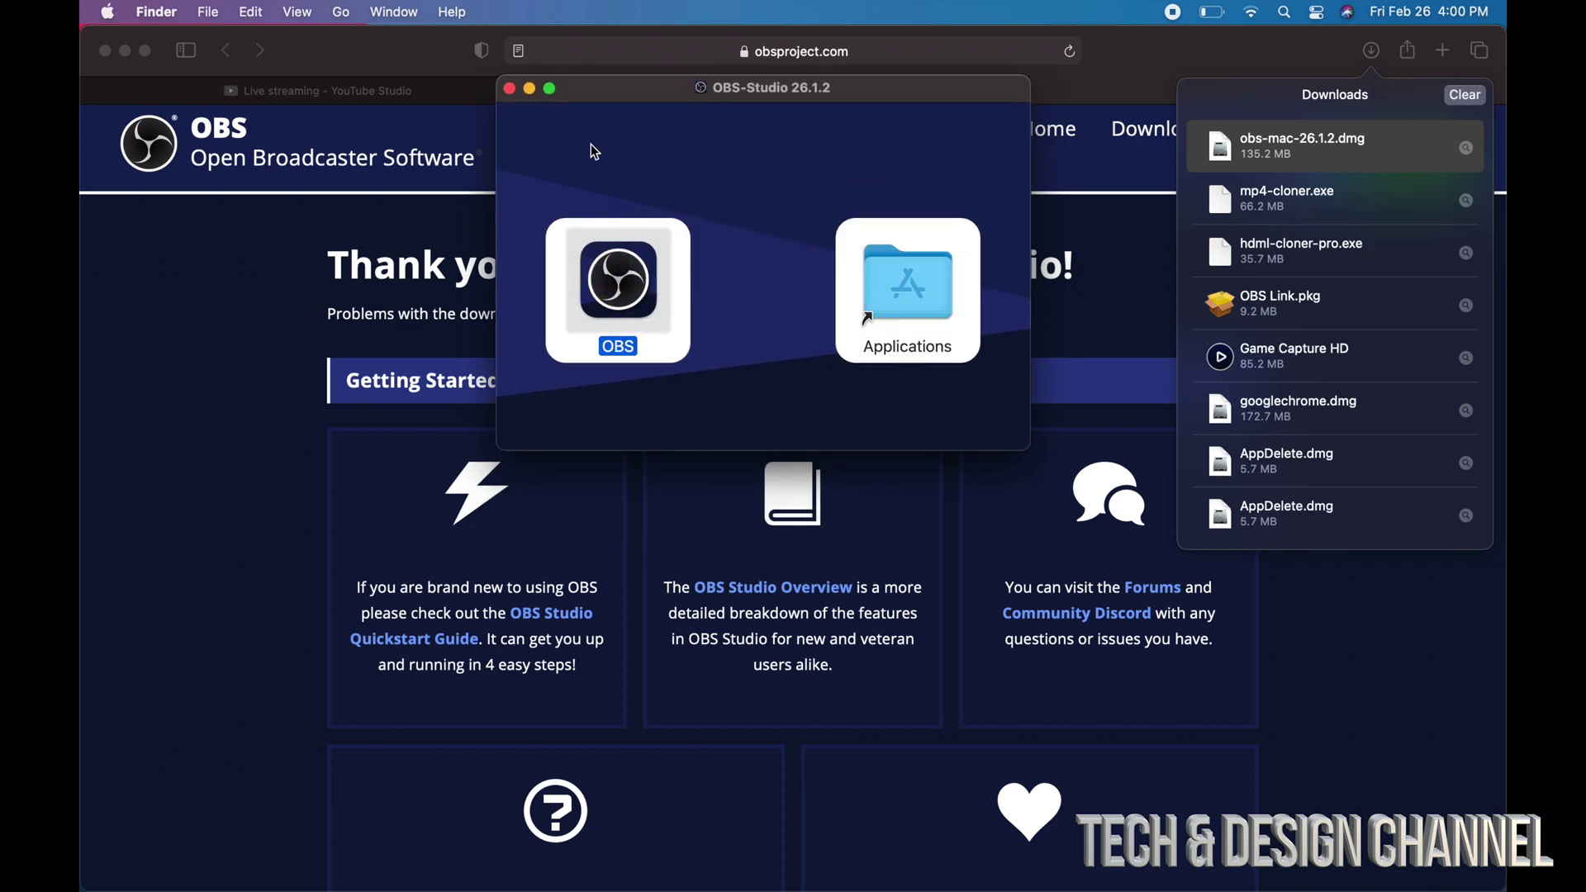
left_click(509, 90)
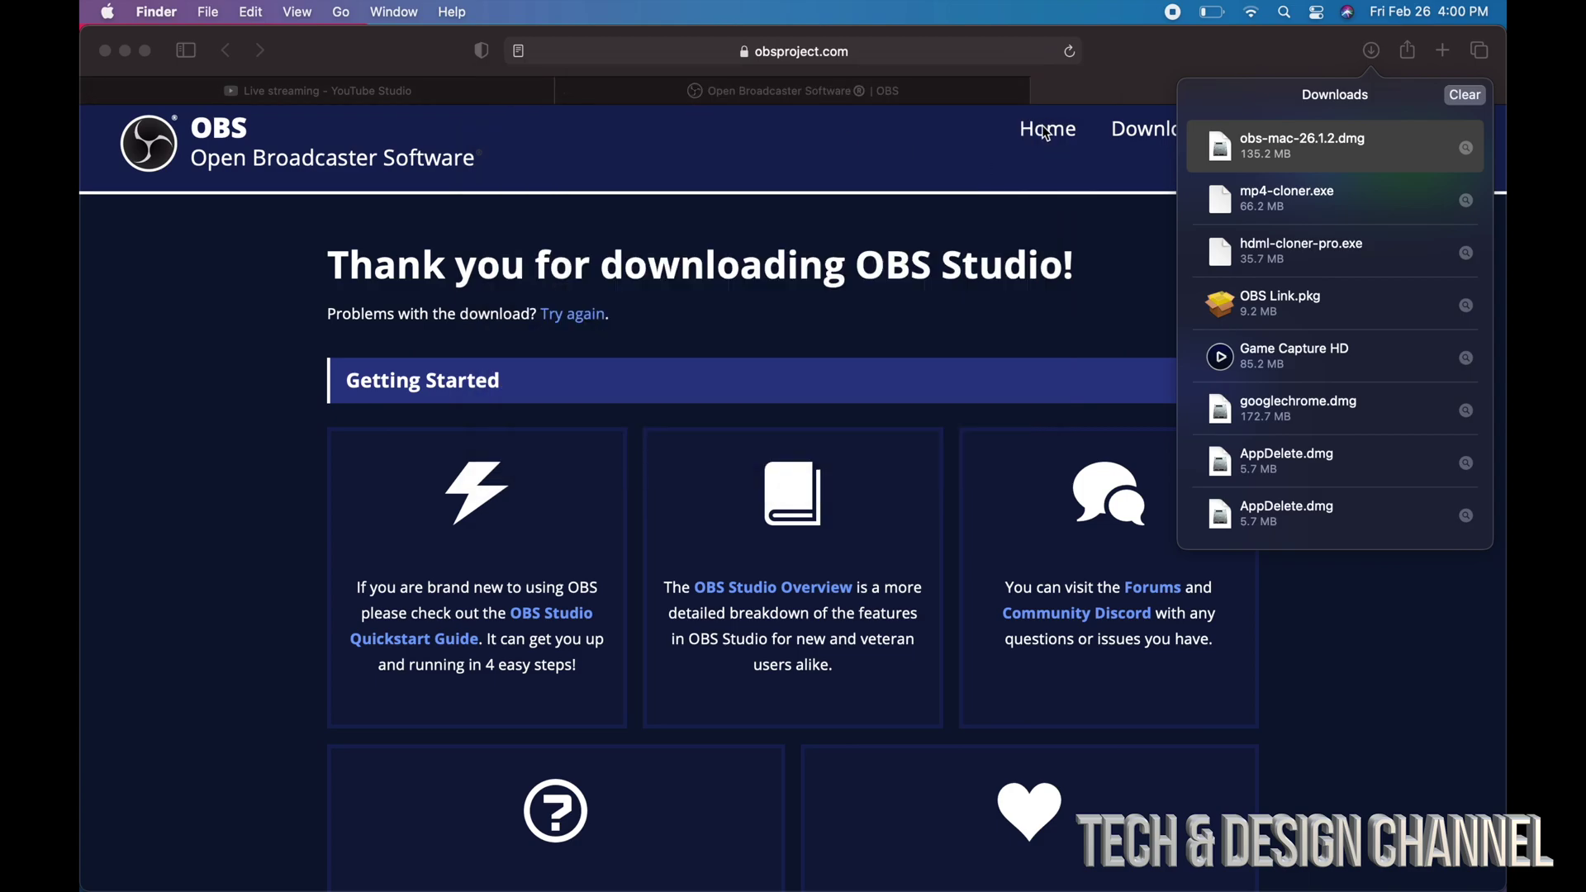
Open the Applications folder, moving it higher and enlarging it
left_click(1041, 97)
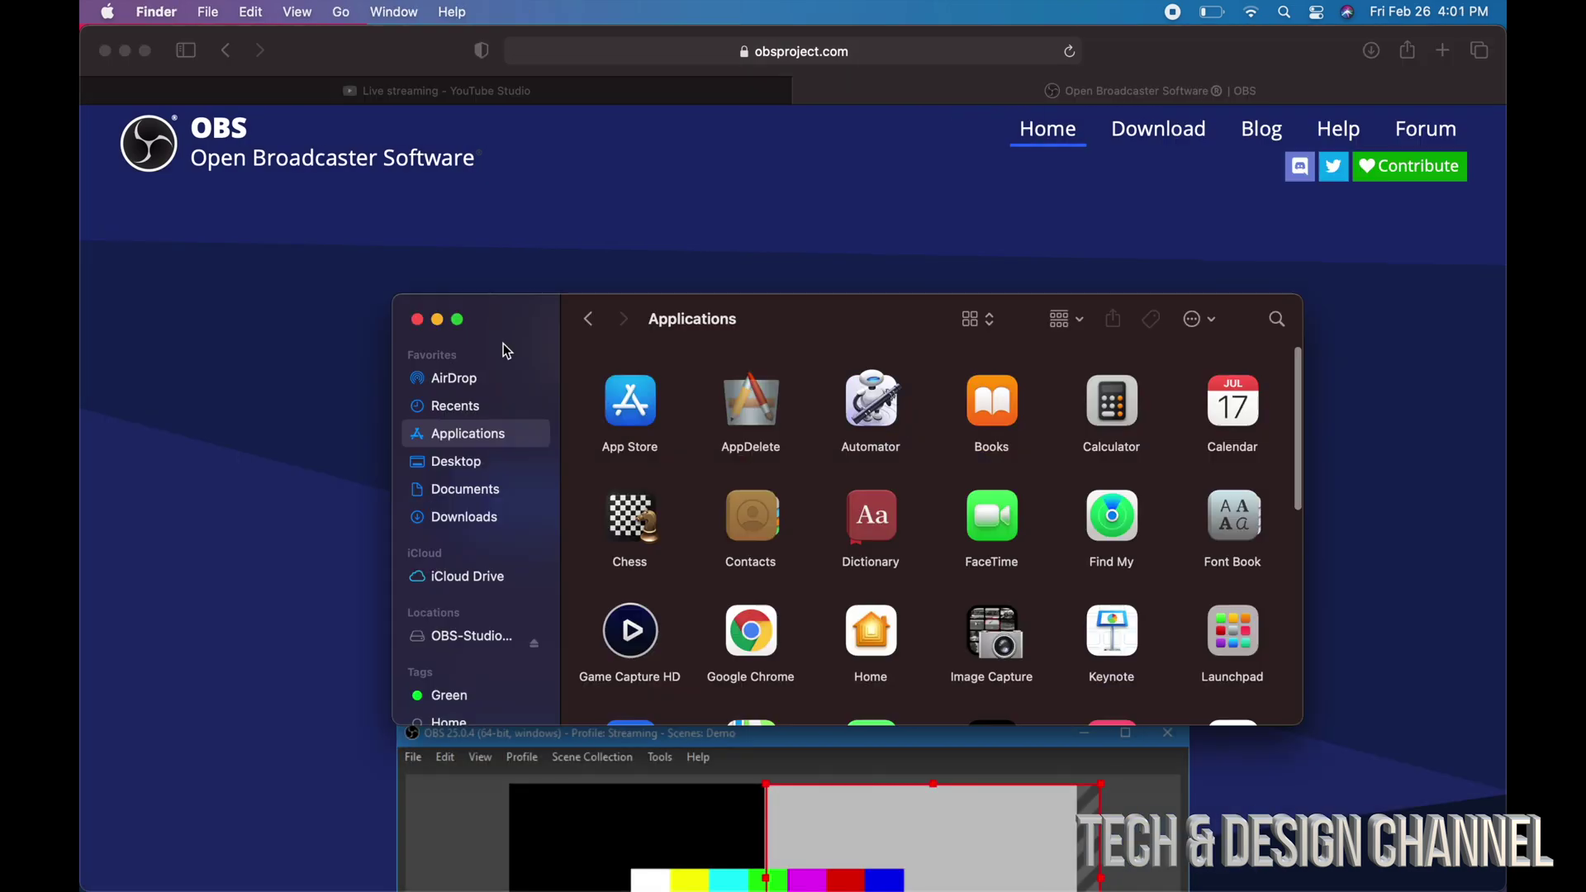
left_click_drag(506, 326, 436, 170)
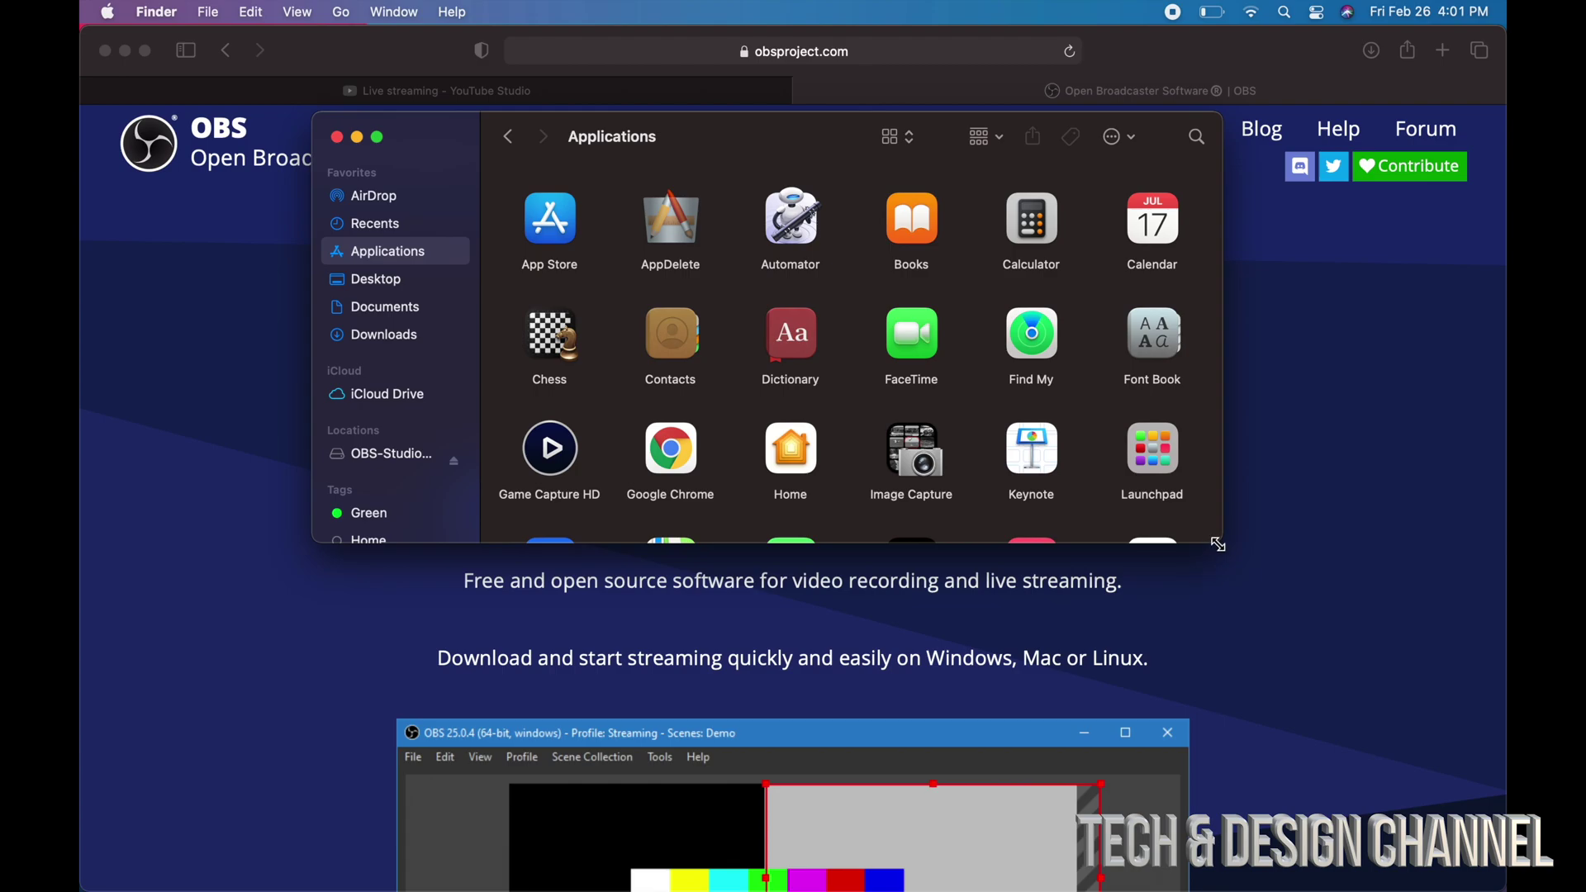
left_click_drag(1220, 545, 1375, 741)
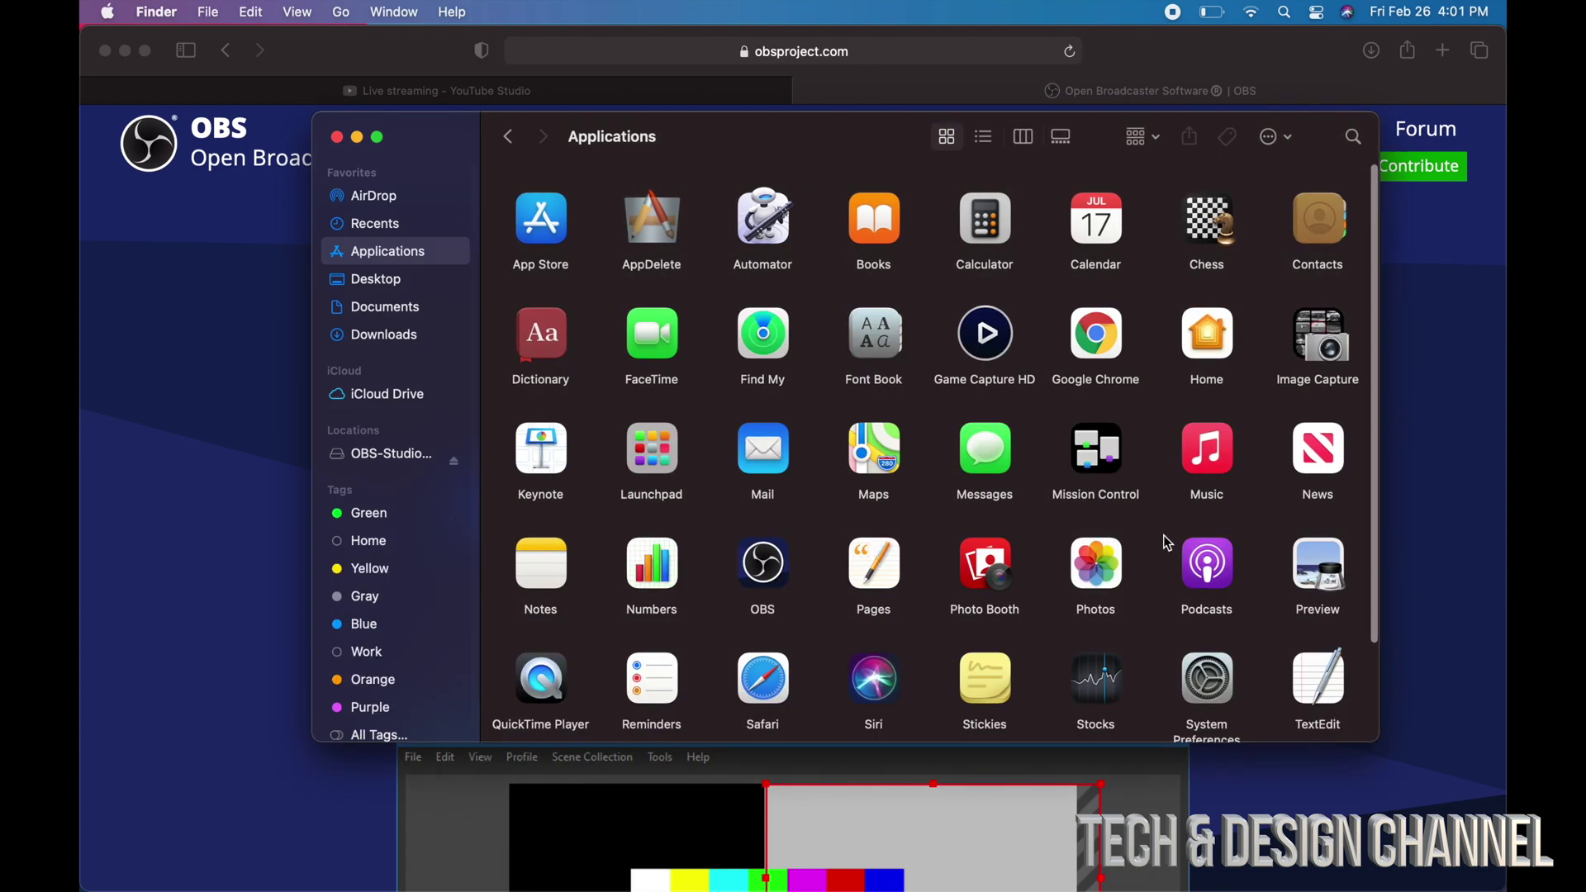
scroll(1144, 496, "down", 3)
scroll(1144, 497, "up", 3)
scroll(1144, 498, "down", 3)
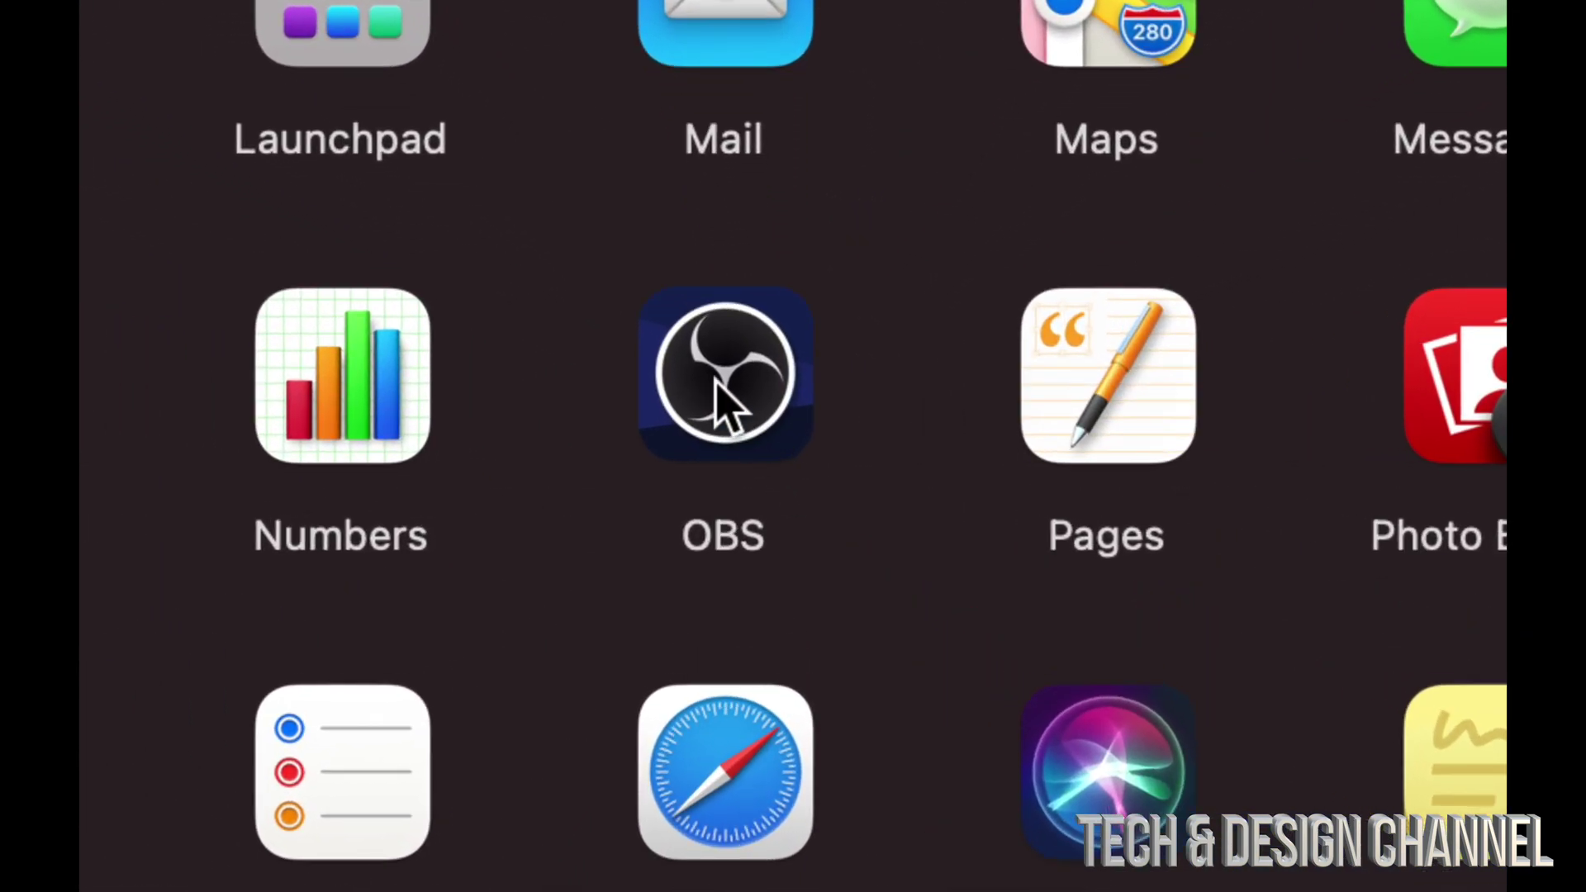
Launch OBS, grant it Input Monitoring access in System Preferences, and allow microphone use
left_click(717, 381)
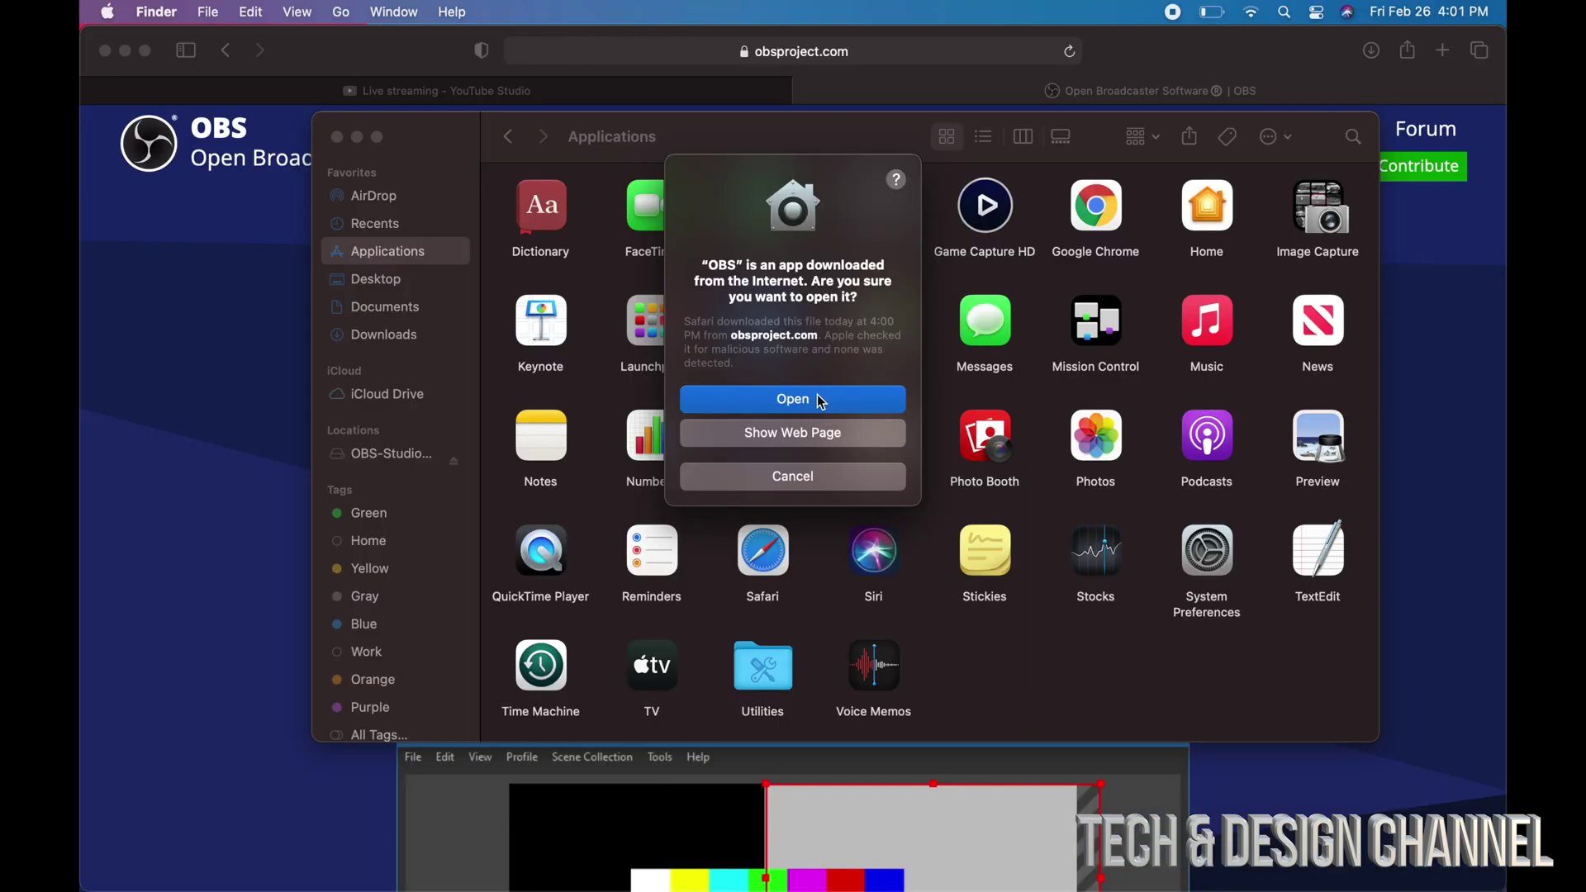
left_click(817, 395)
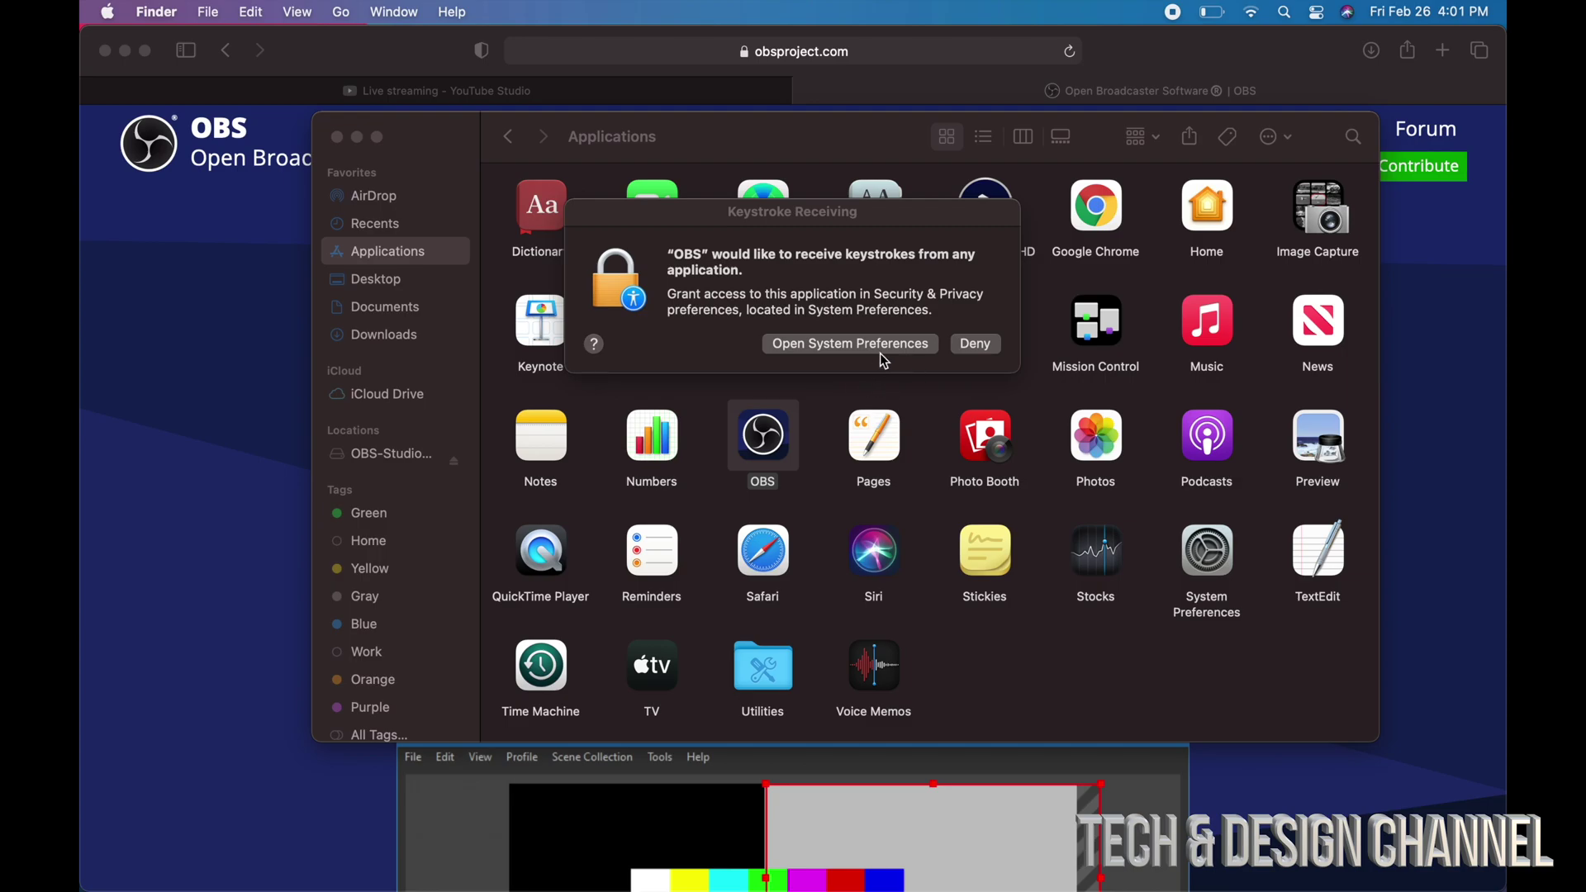
left_click(819, 345)
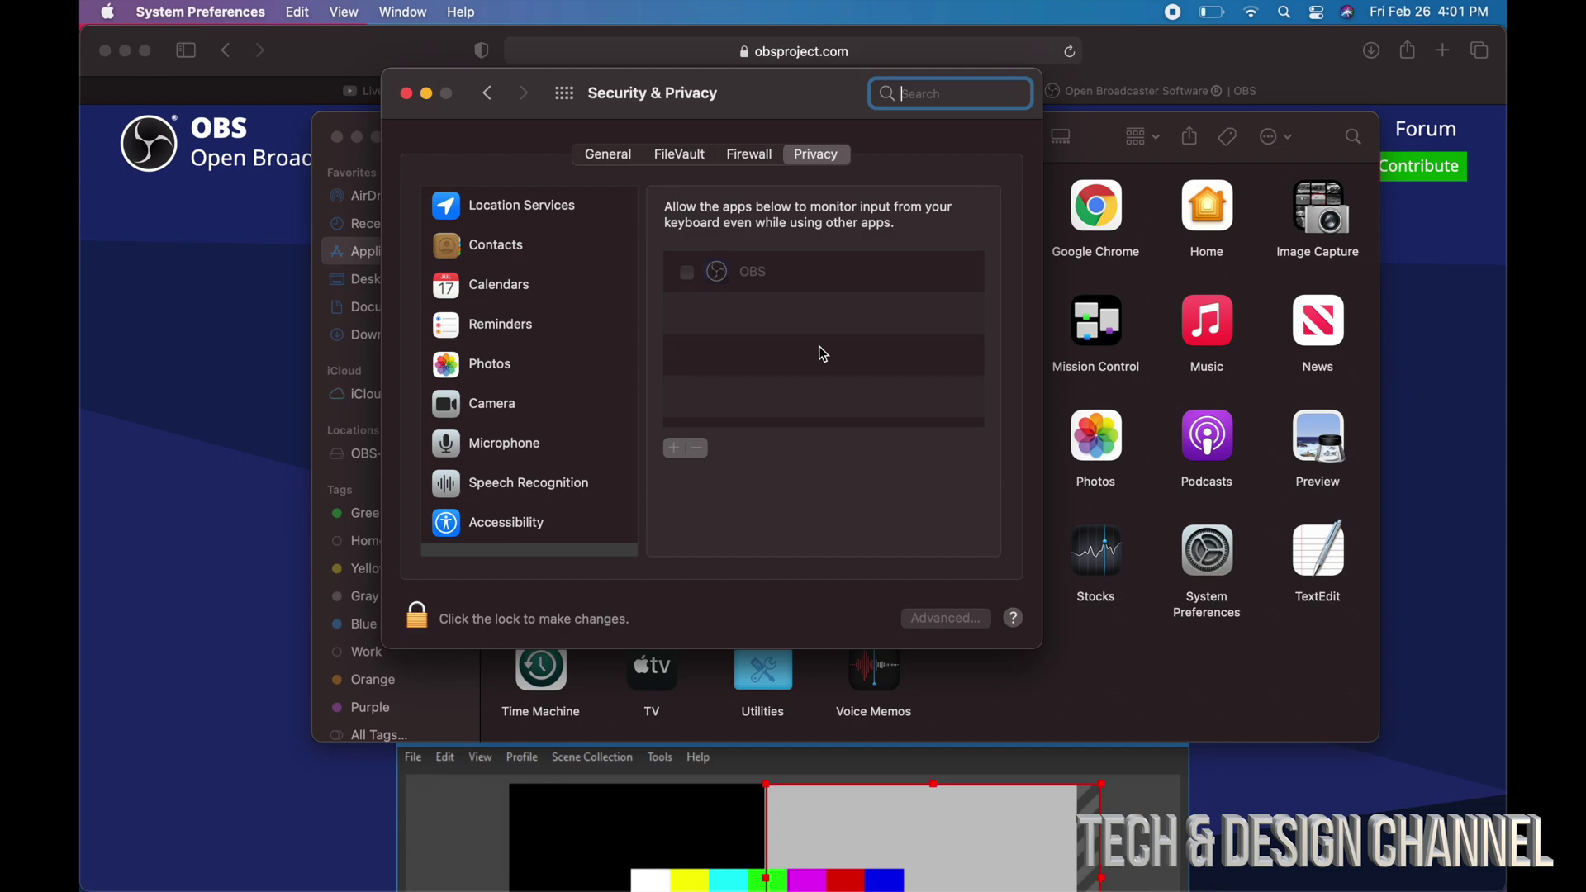
left_click(690, 276)
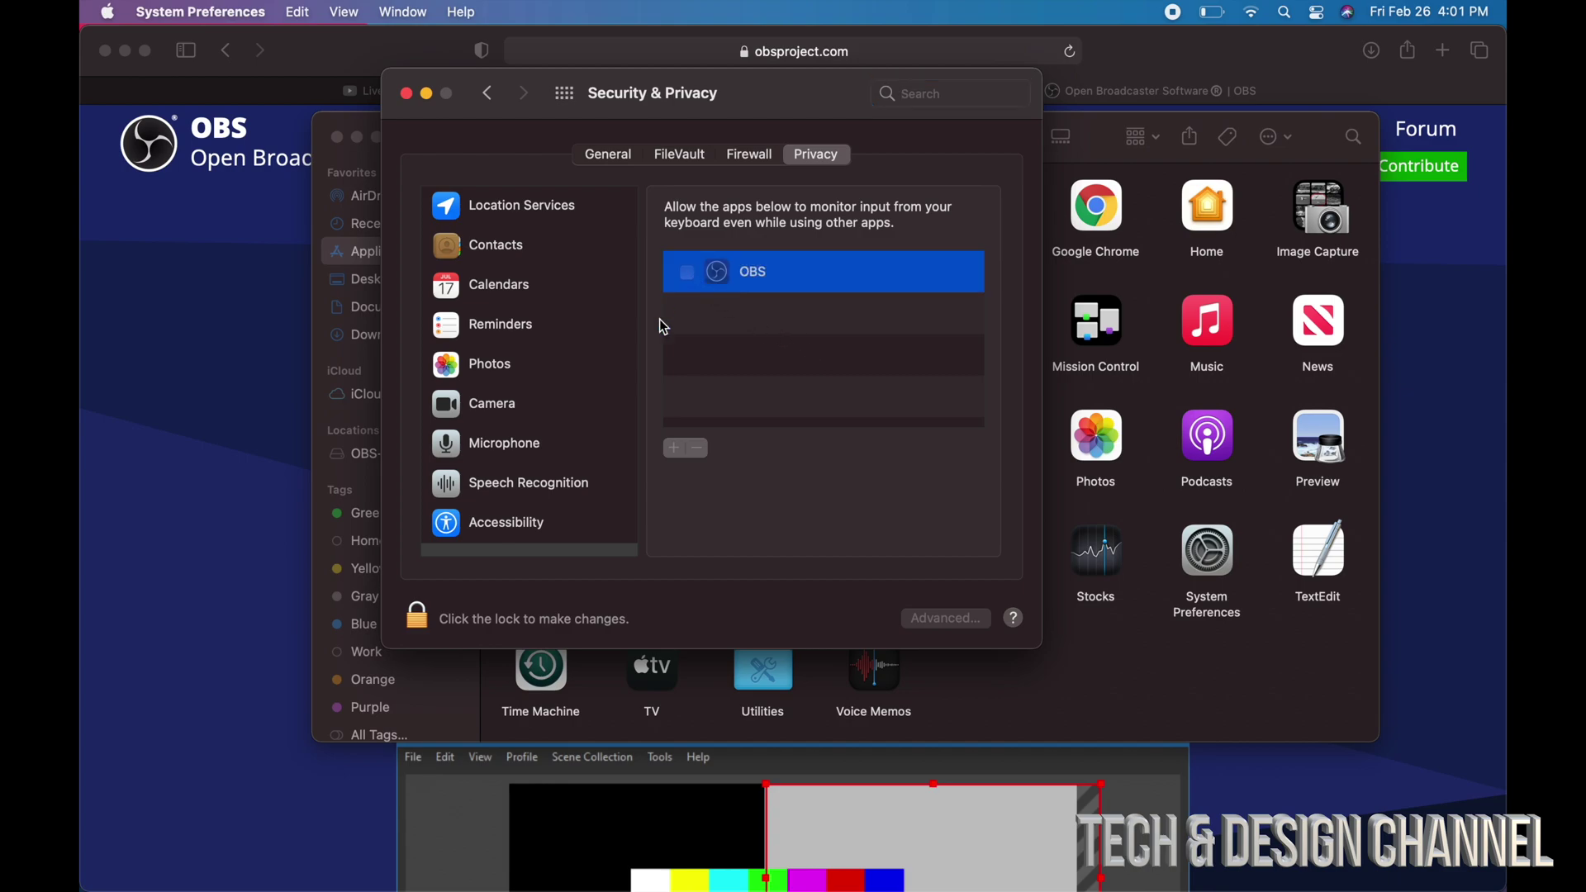
left_click(419, 615)
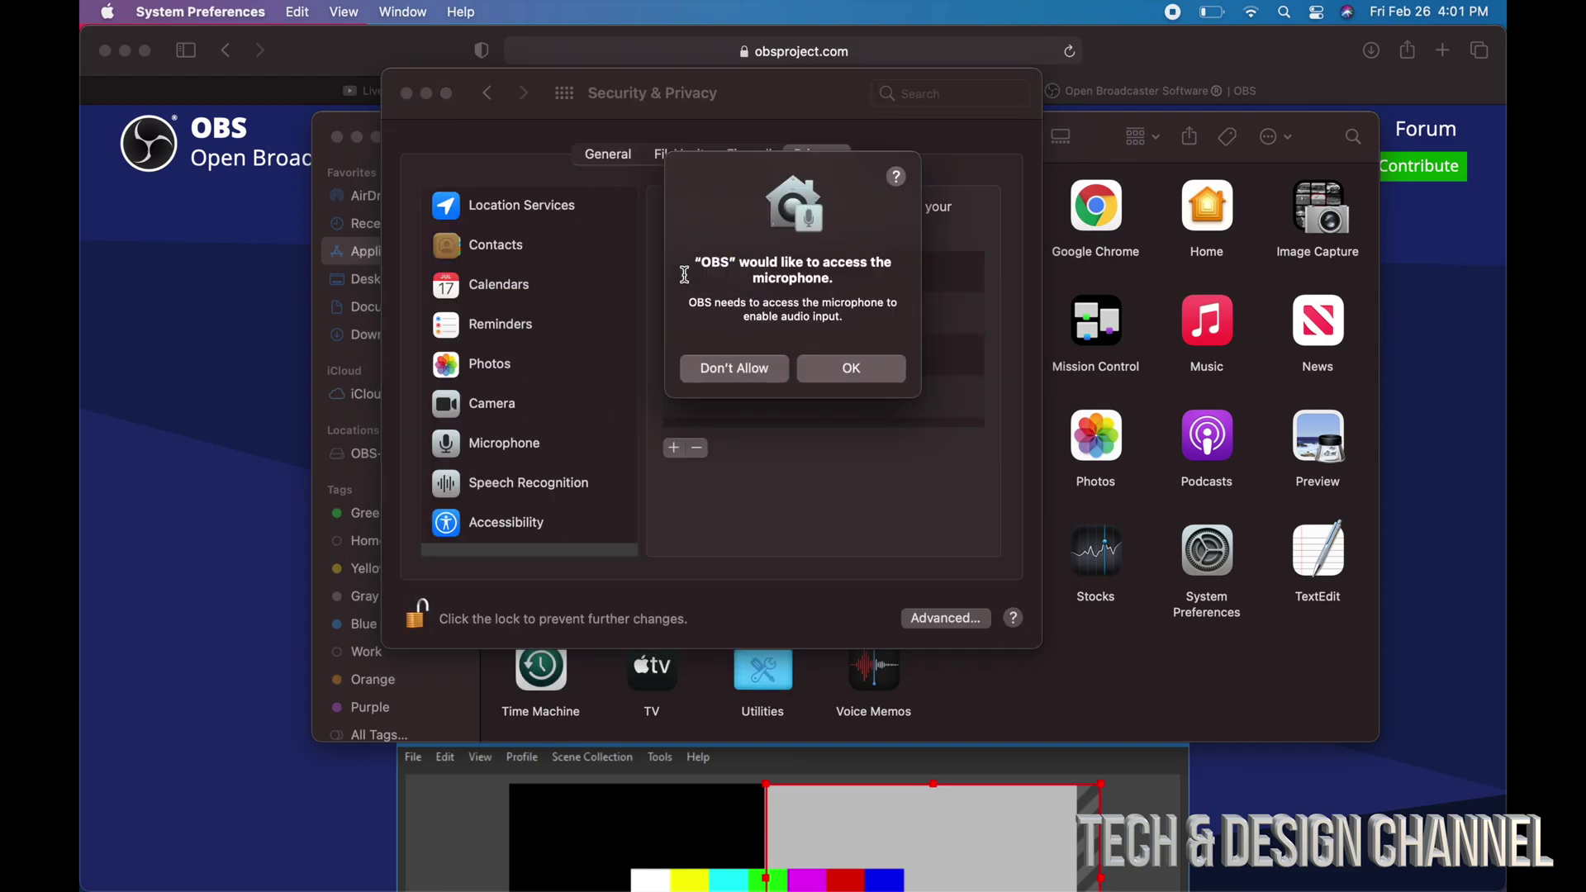
left_click(855, 372)
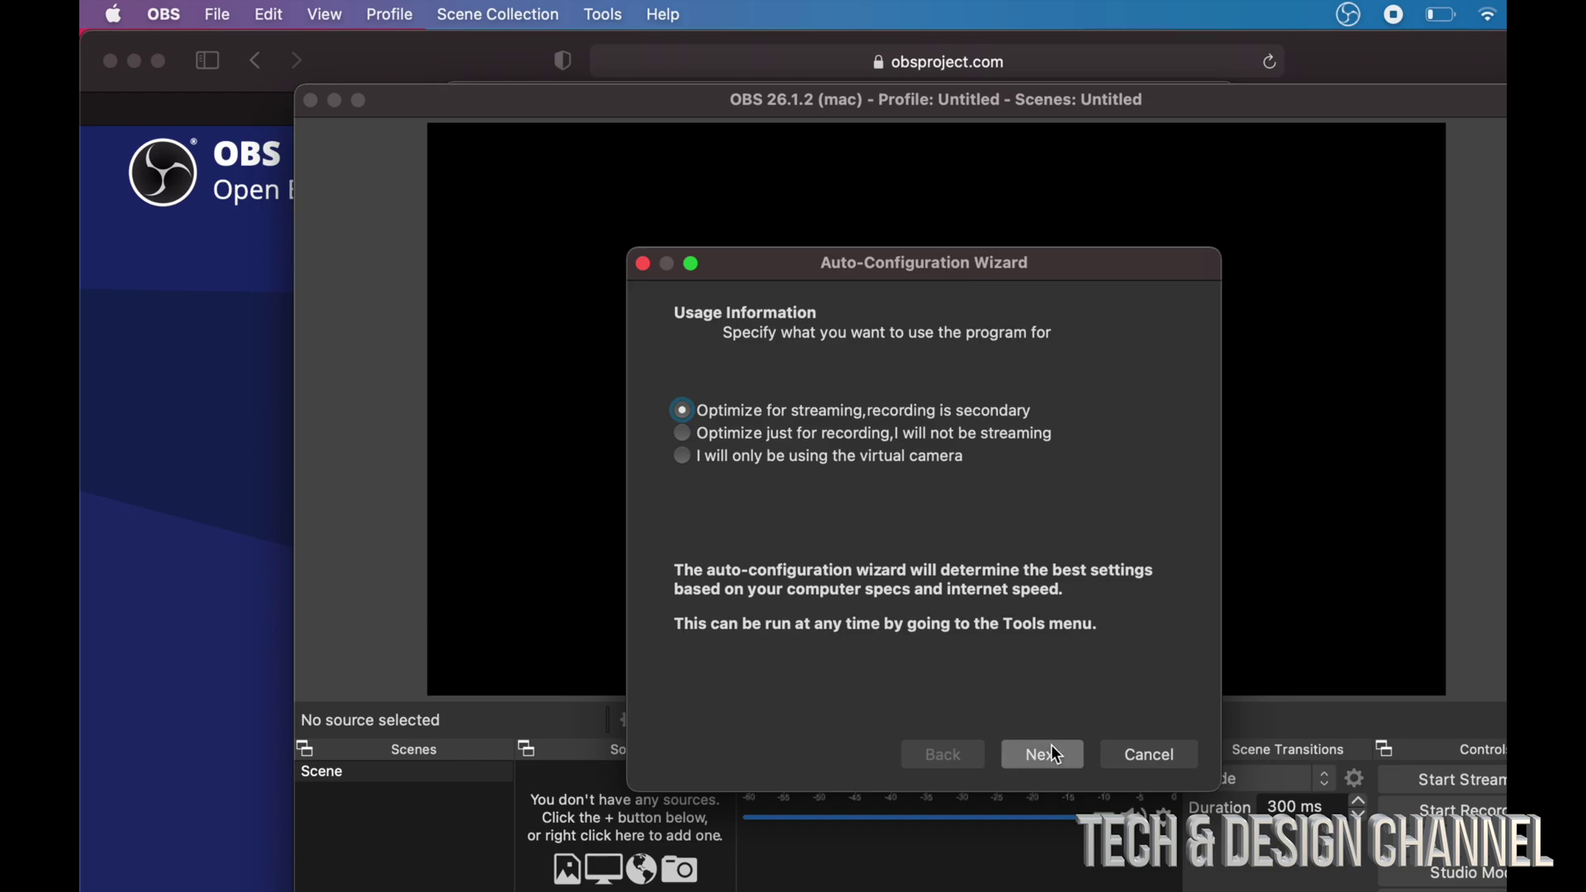
Keep streaming-first usage, the current 1920x1080 canvas and 60-preferred FPS in the wizard
left_click(1054, 755)
left_click(882, 375)
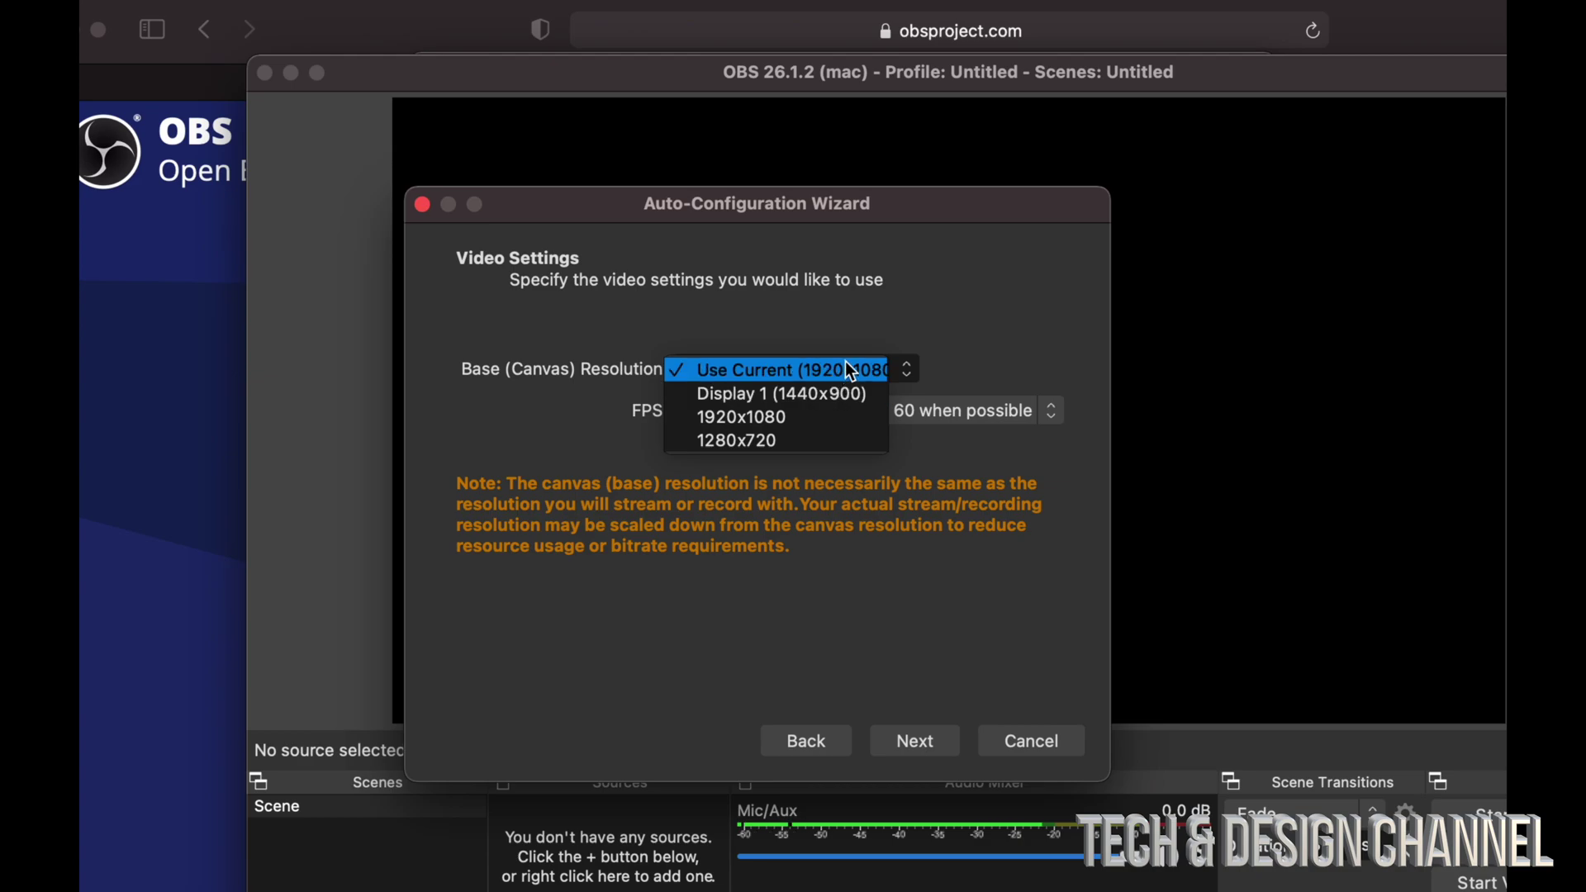
left_click(843, 363)
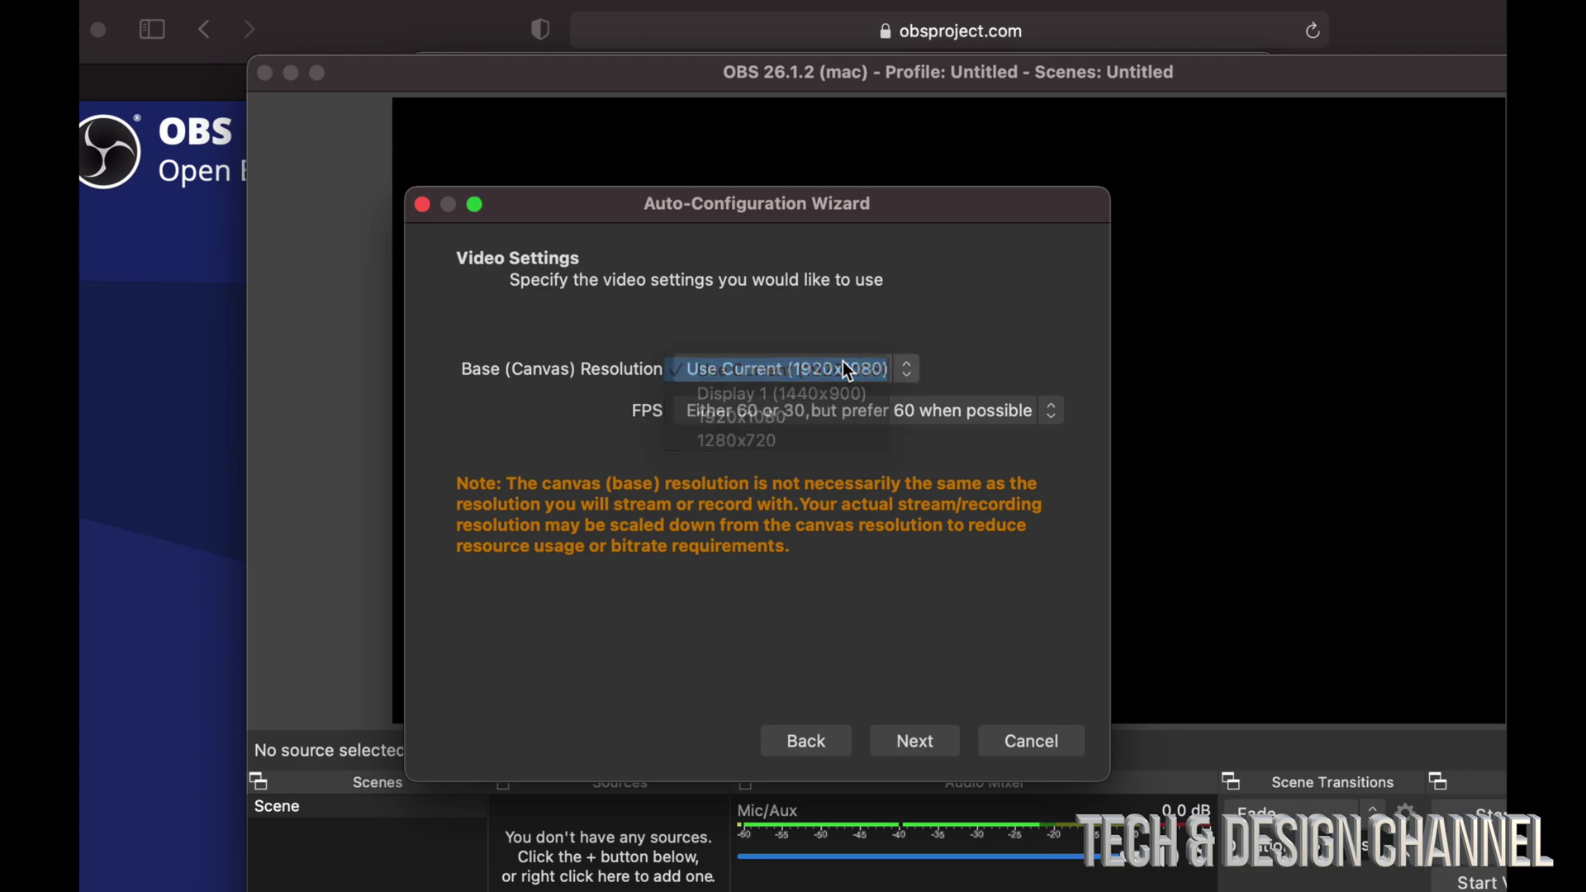
left_click(975, 413)
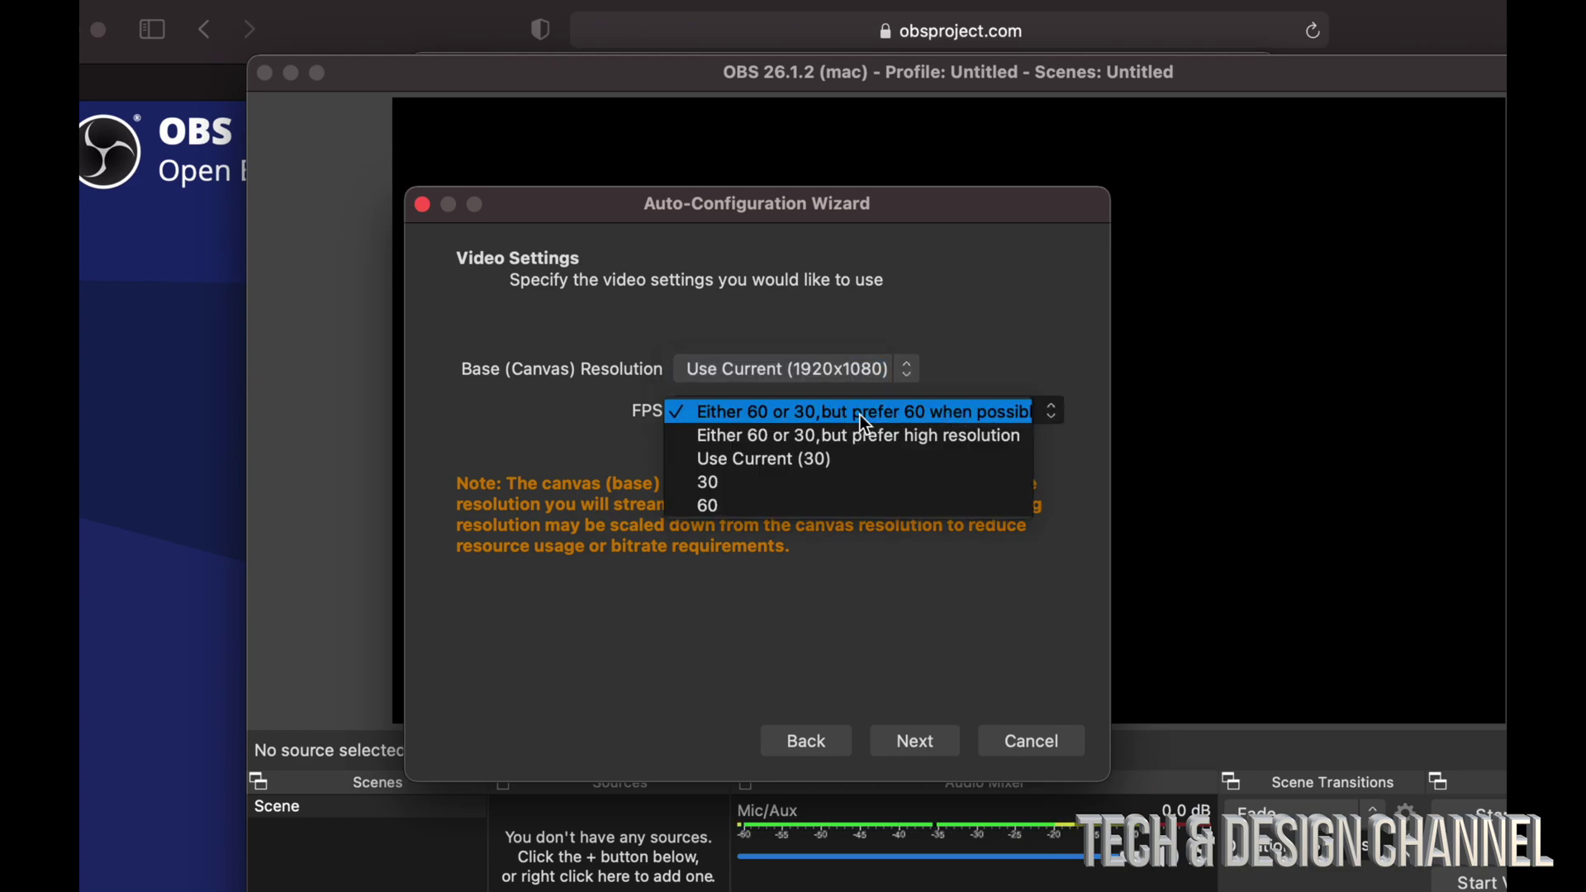
left_click(953, 413)
left_click(923, 741)
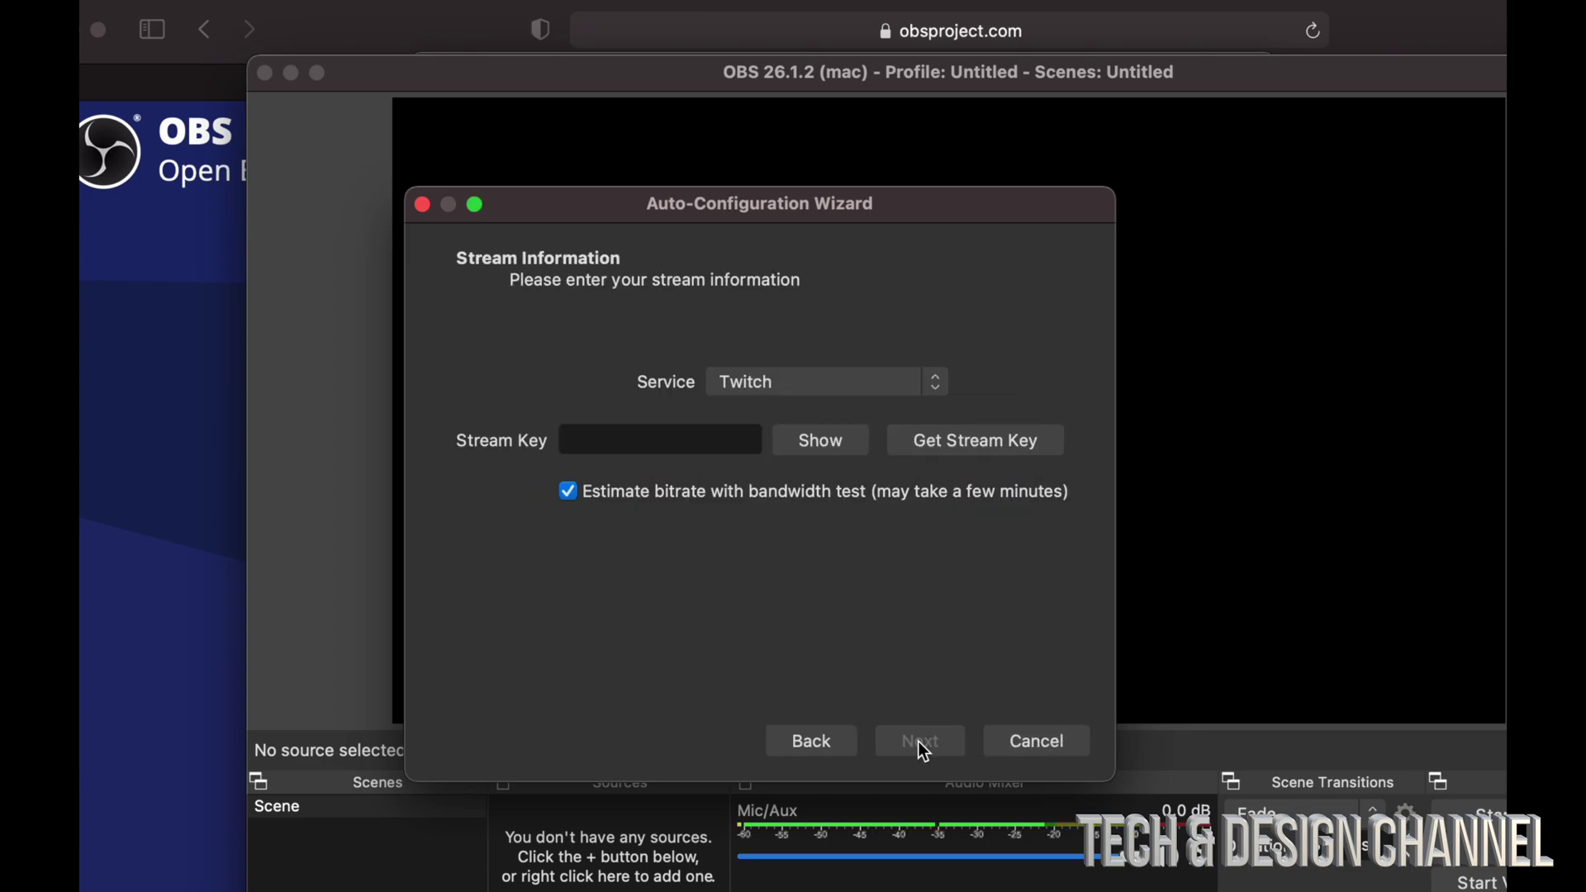
Choose YouTube - RTMP as the service, paste the stream key, and run the configuration test
left_click(926, 385)
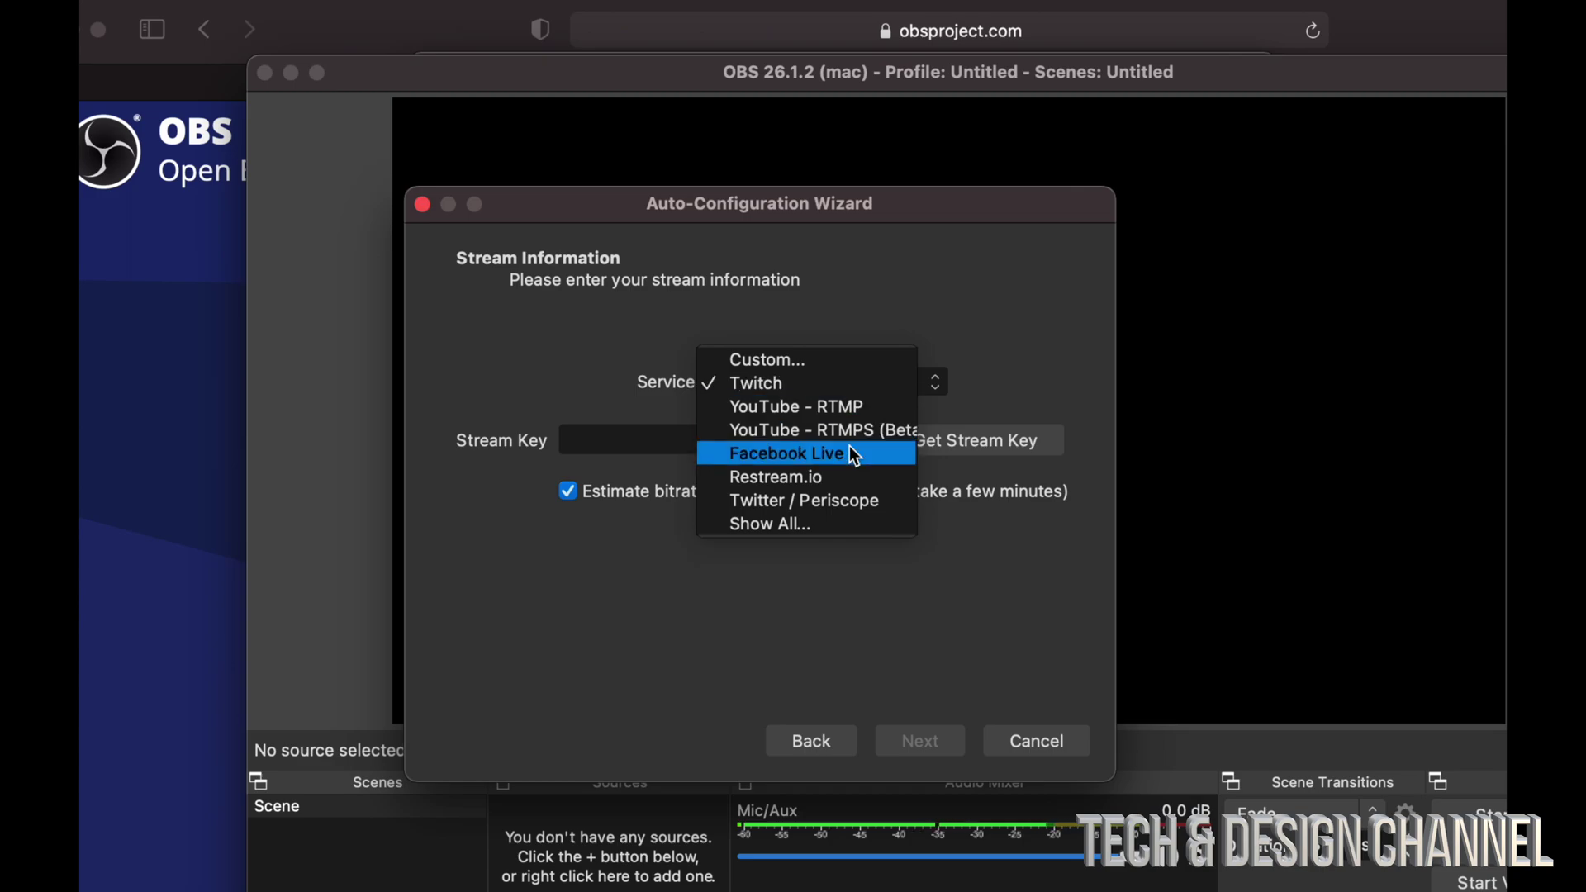
left_click(754, 408)
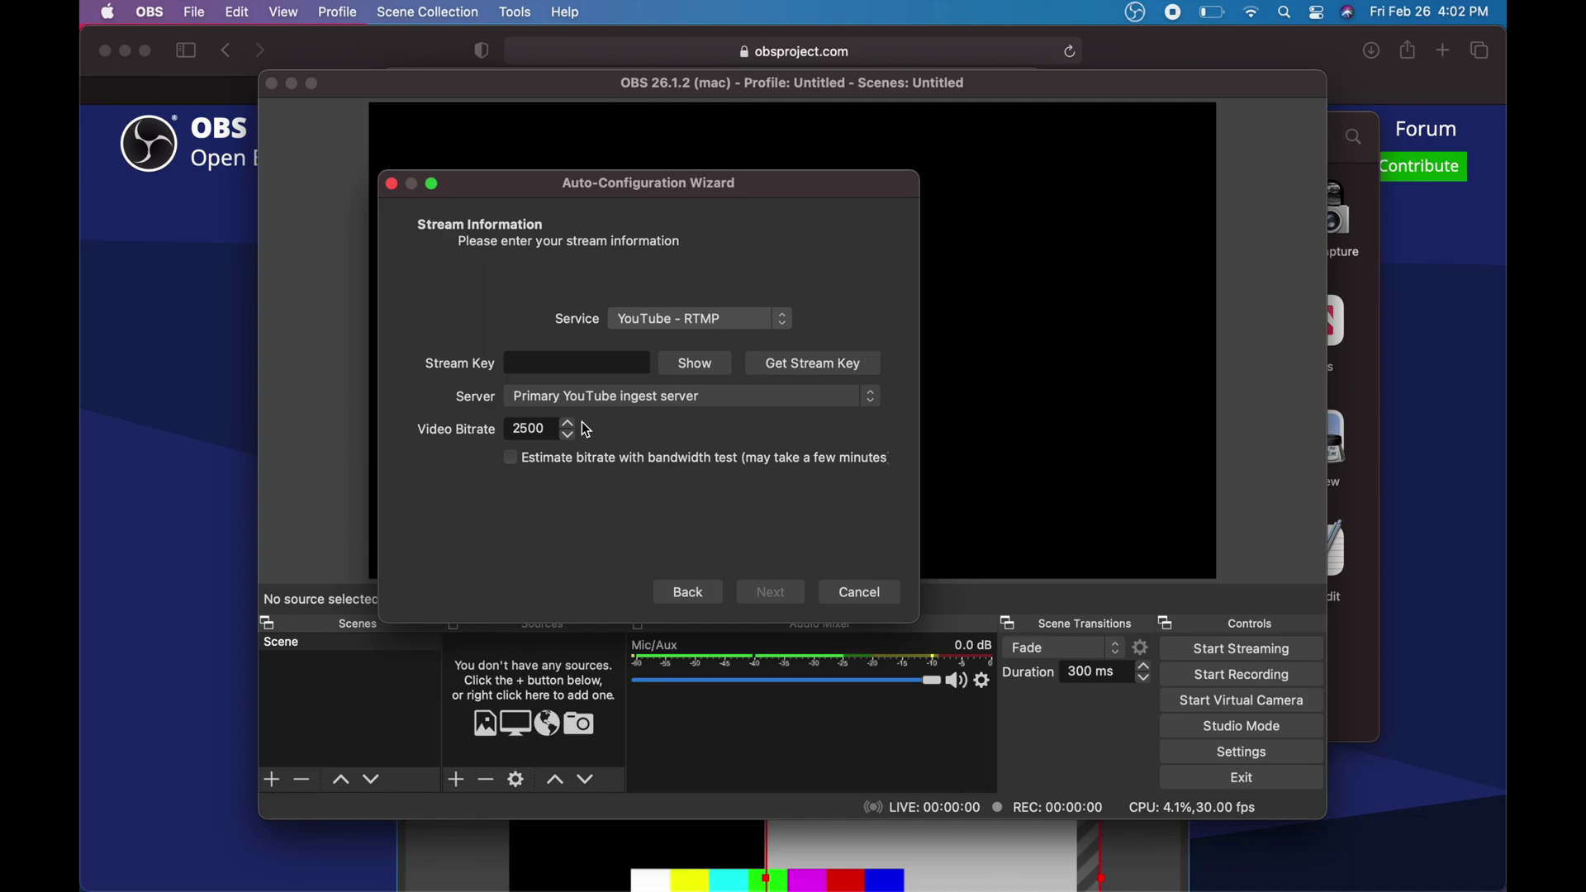
left_click(546, 364)
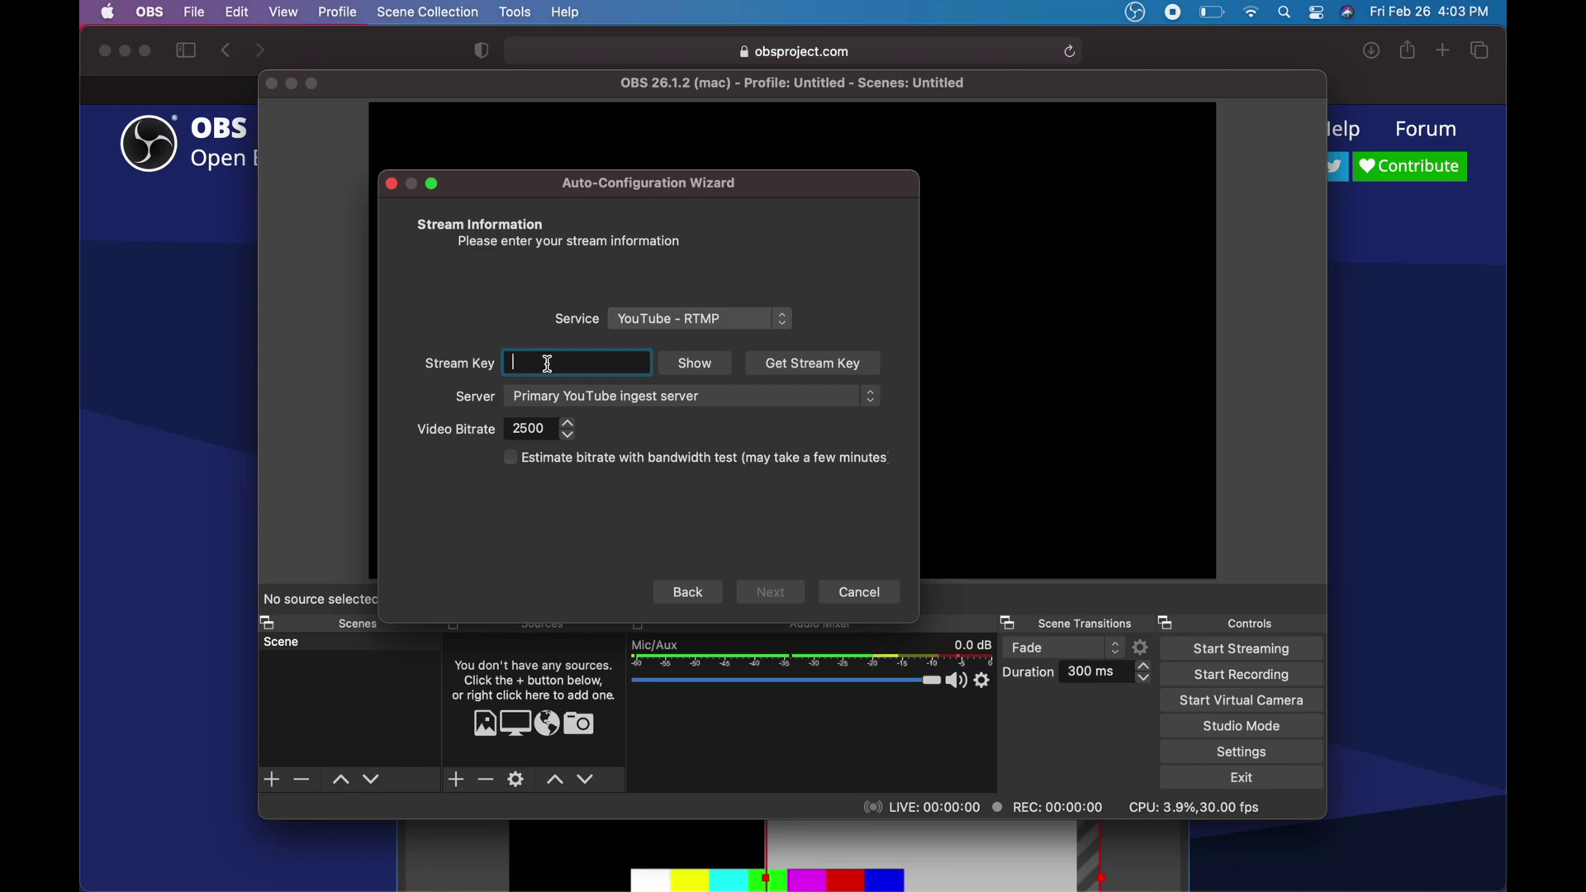
key("super+v")
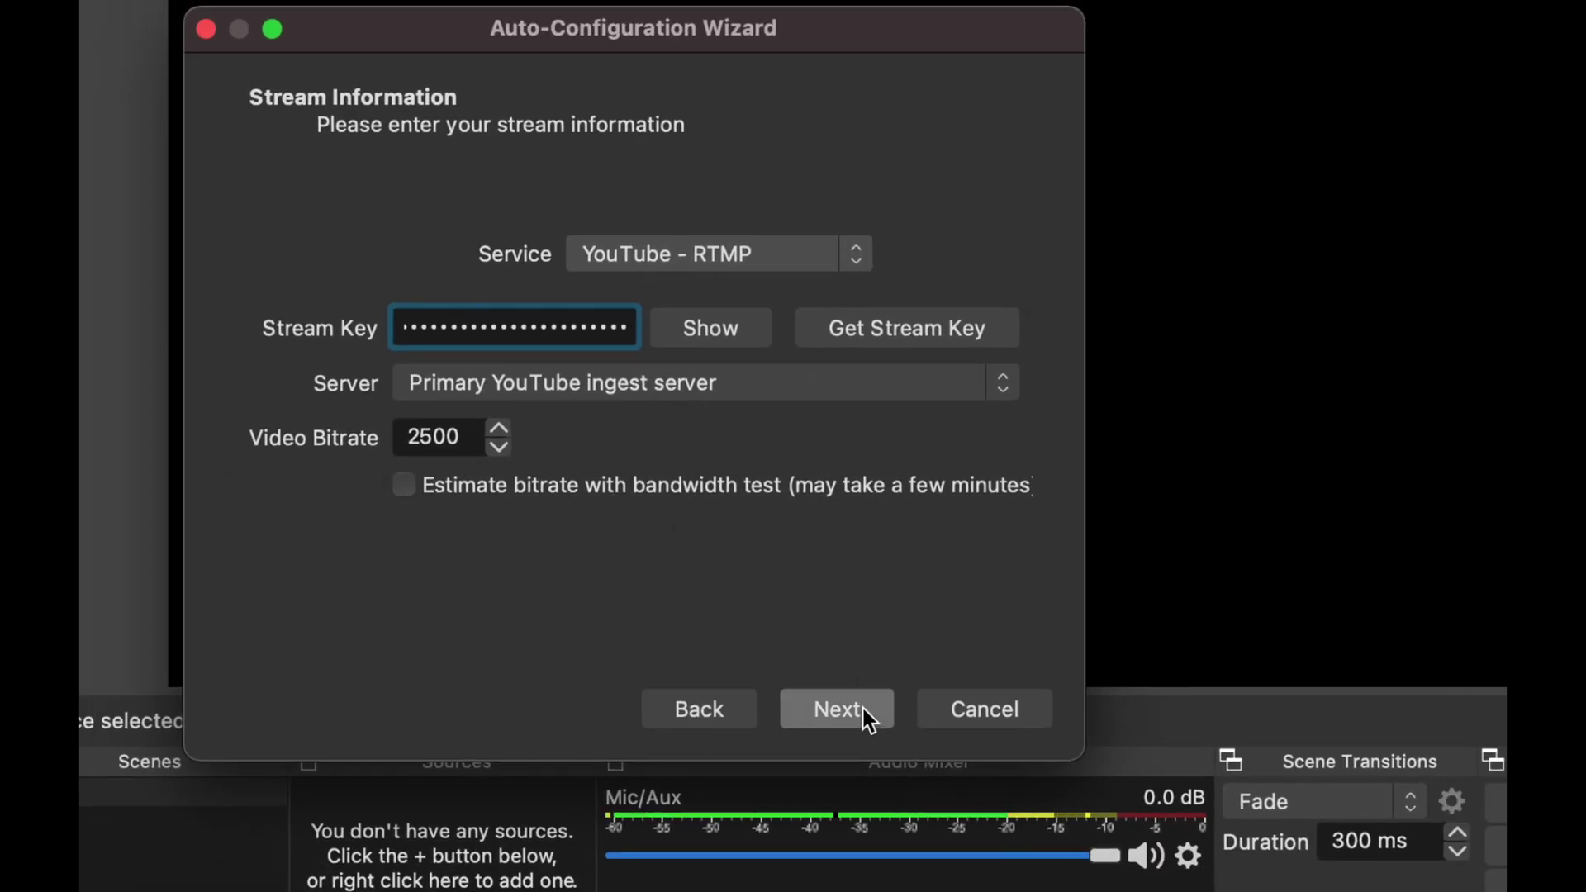
left_click(863, 709)
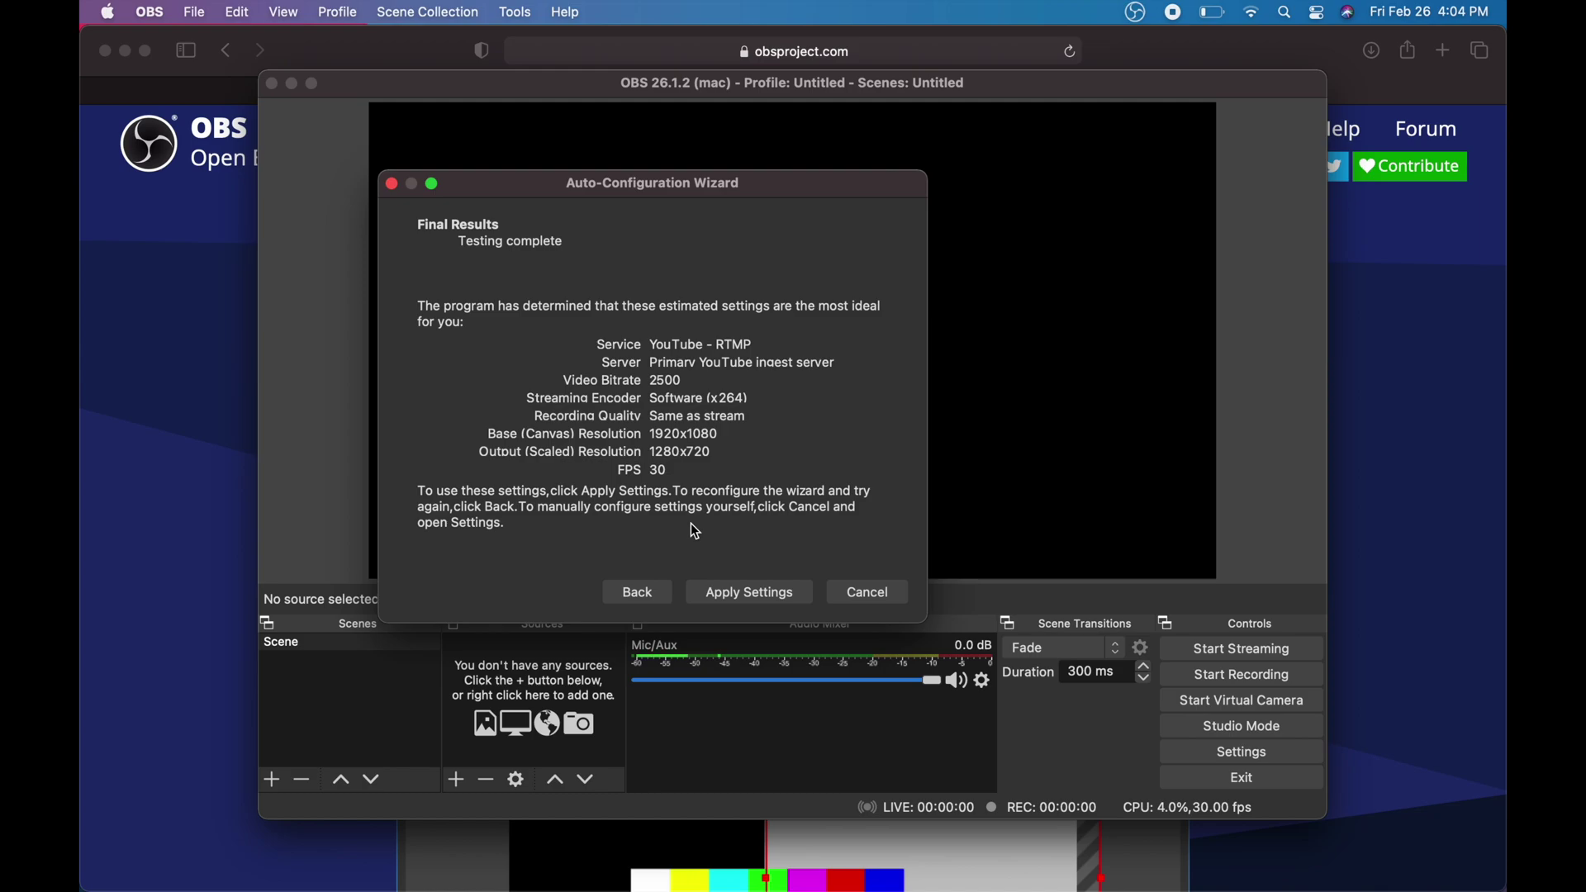
Apply the recommended settings and add a Video Capture Device source named Flint4kpPlus
left_click(755, 596)
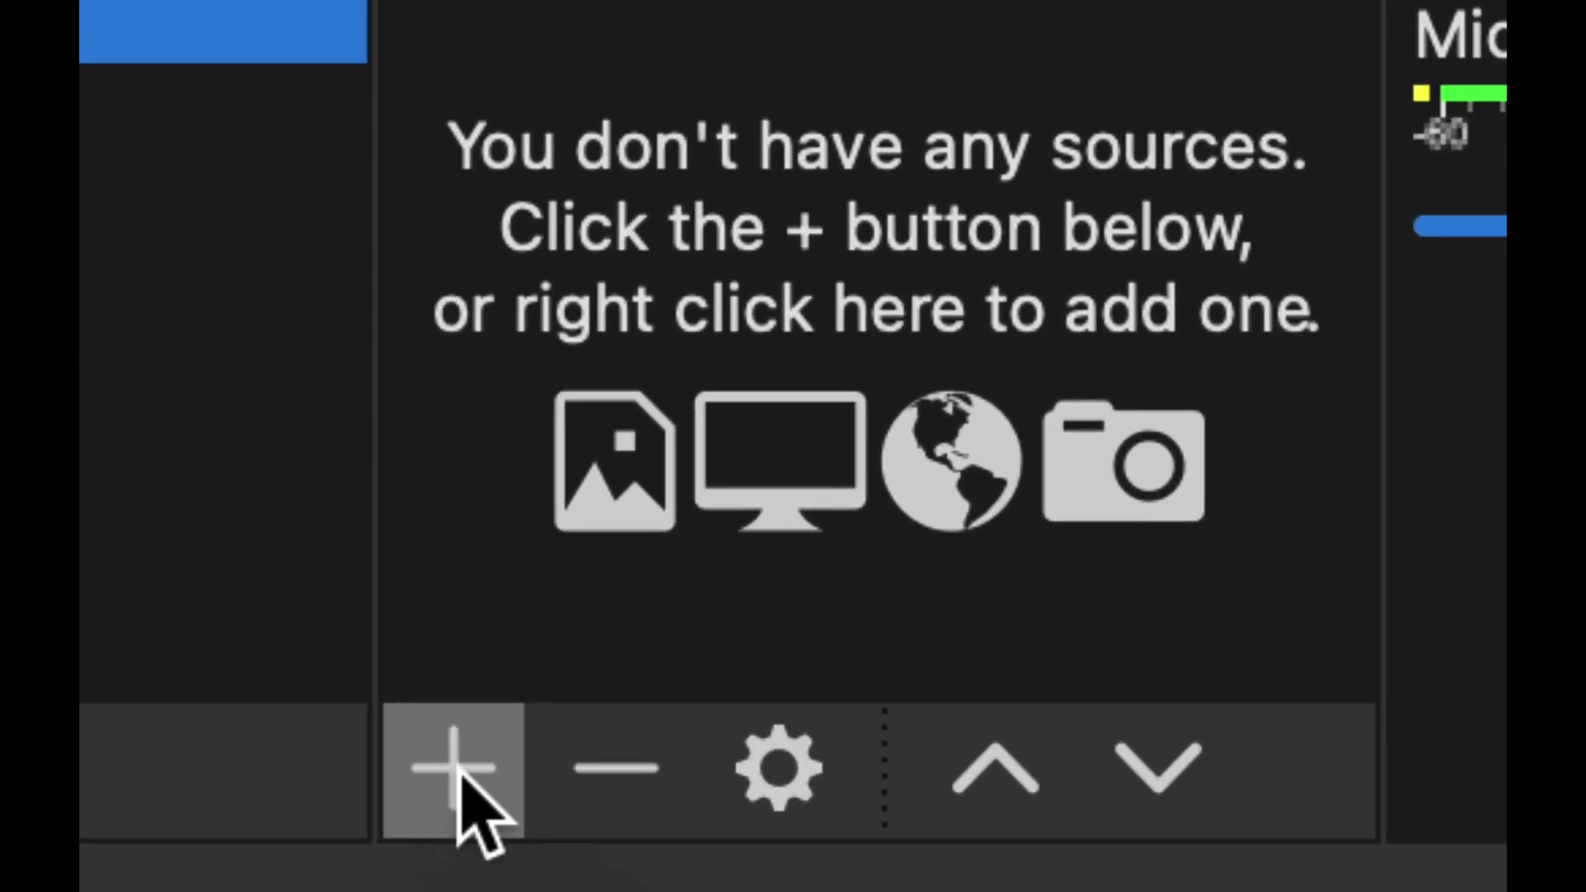
left_click(461, 772)
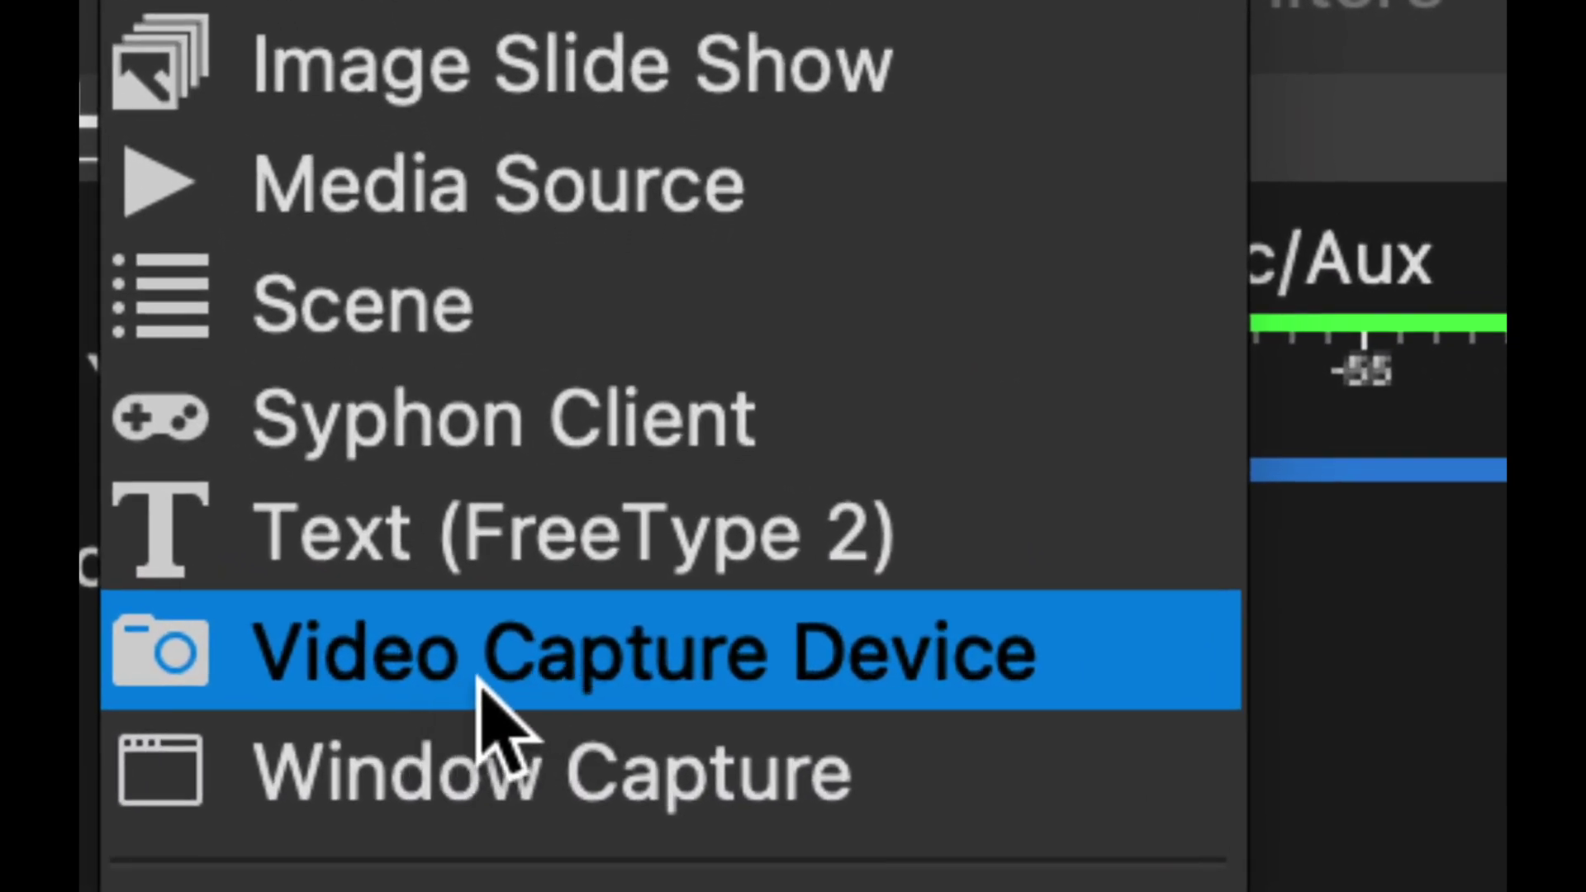
left_click(449, 657)
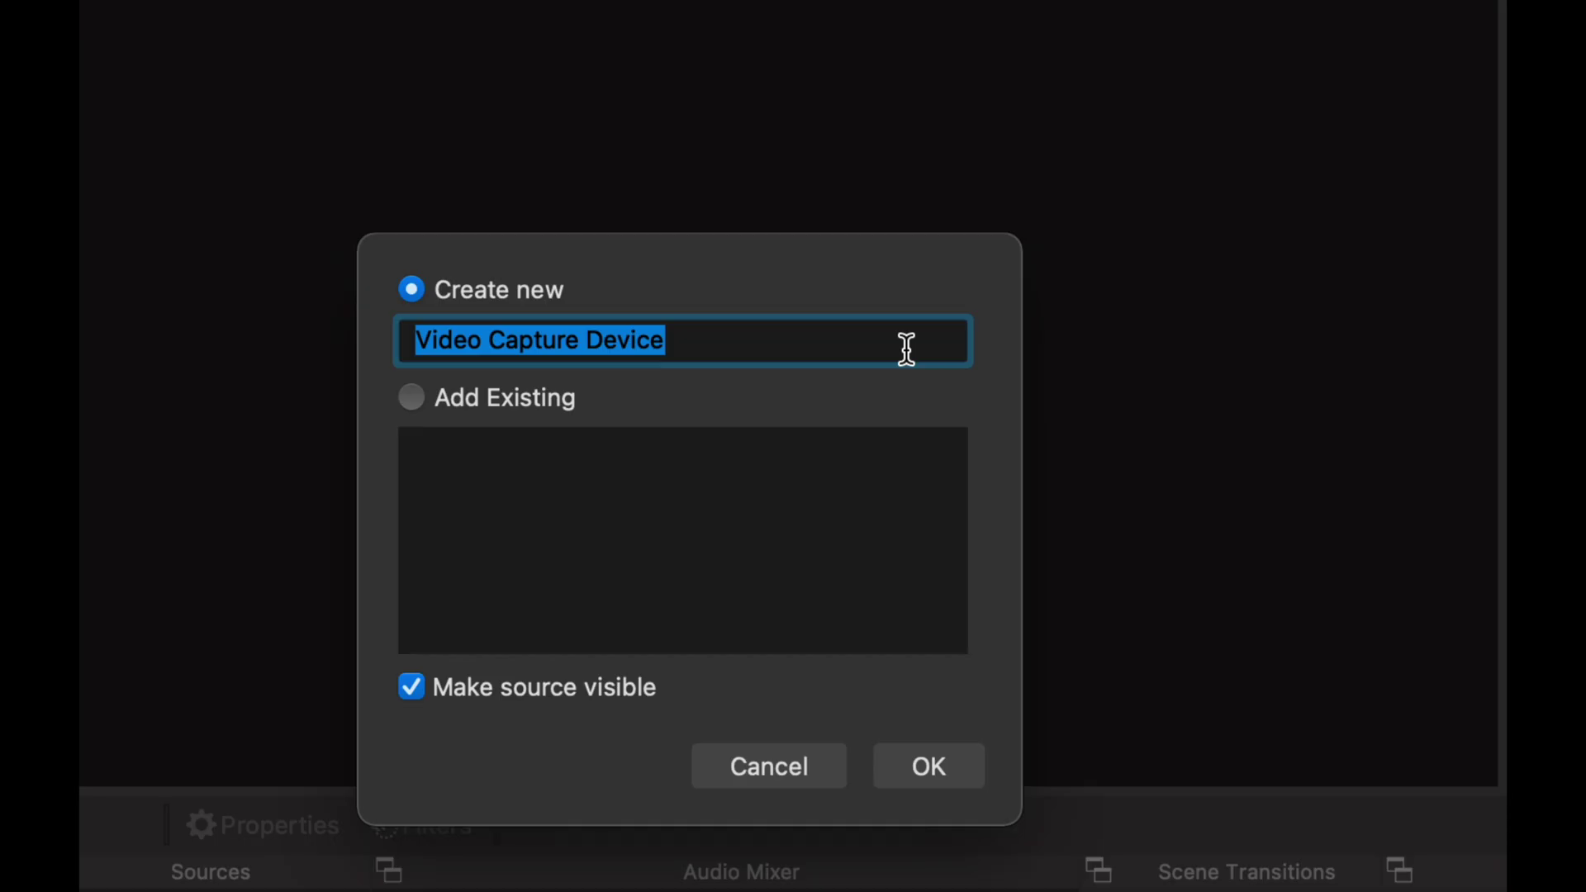
type("F")
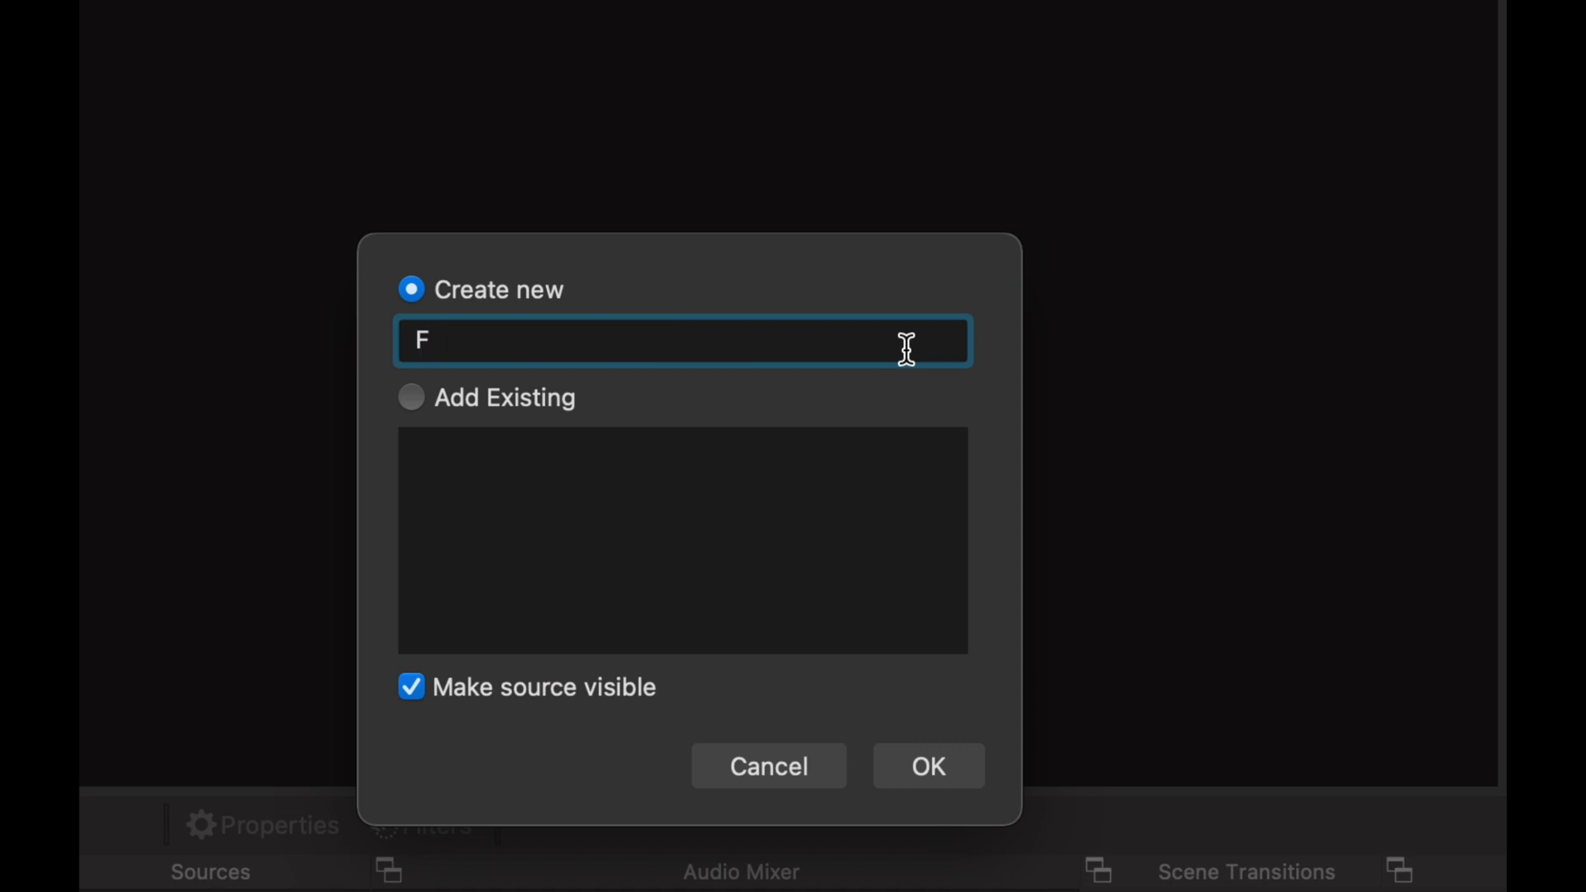
type("lint")
type("4k")
type("pPlus")
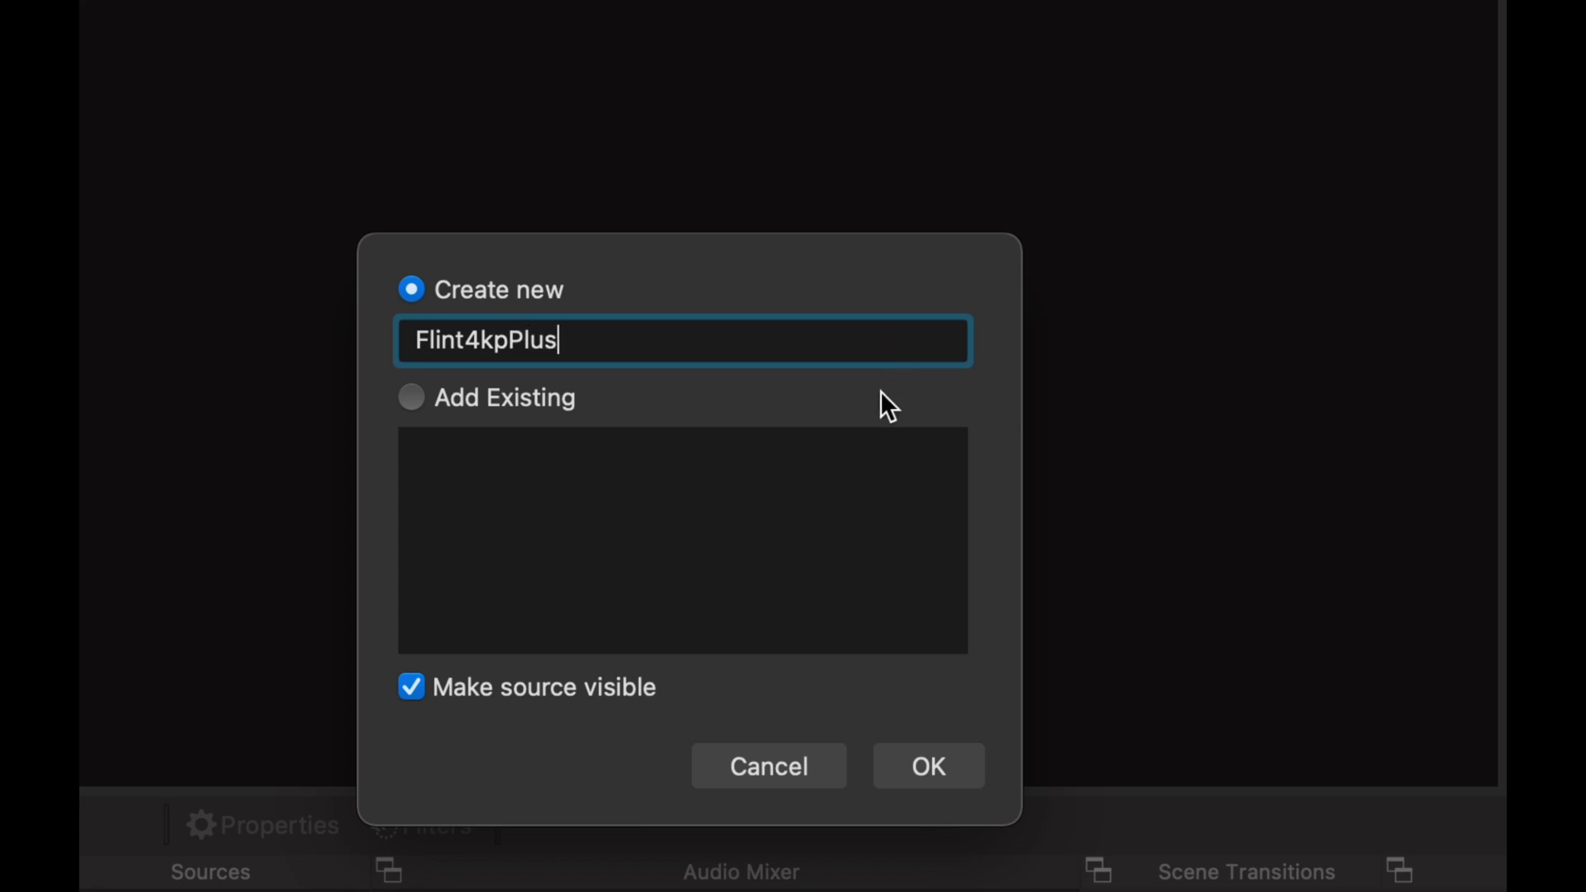
left_click(922, 752)
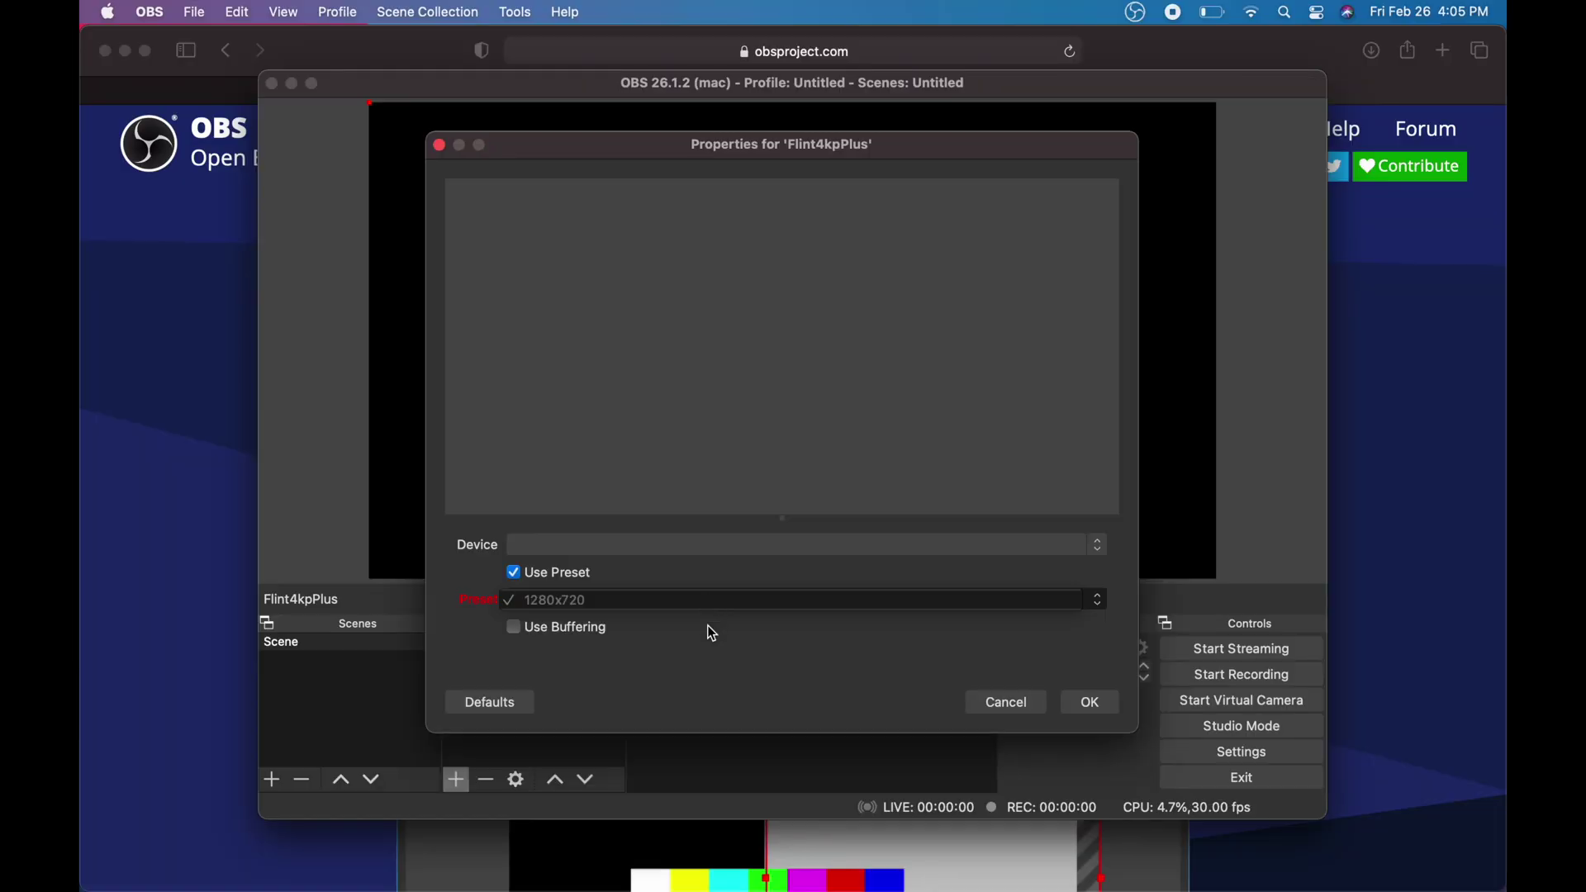
Set Flint4kpPlus to capture the Live Streaming USB Device, allowing camera access
left_click(1005, 545)
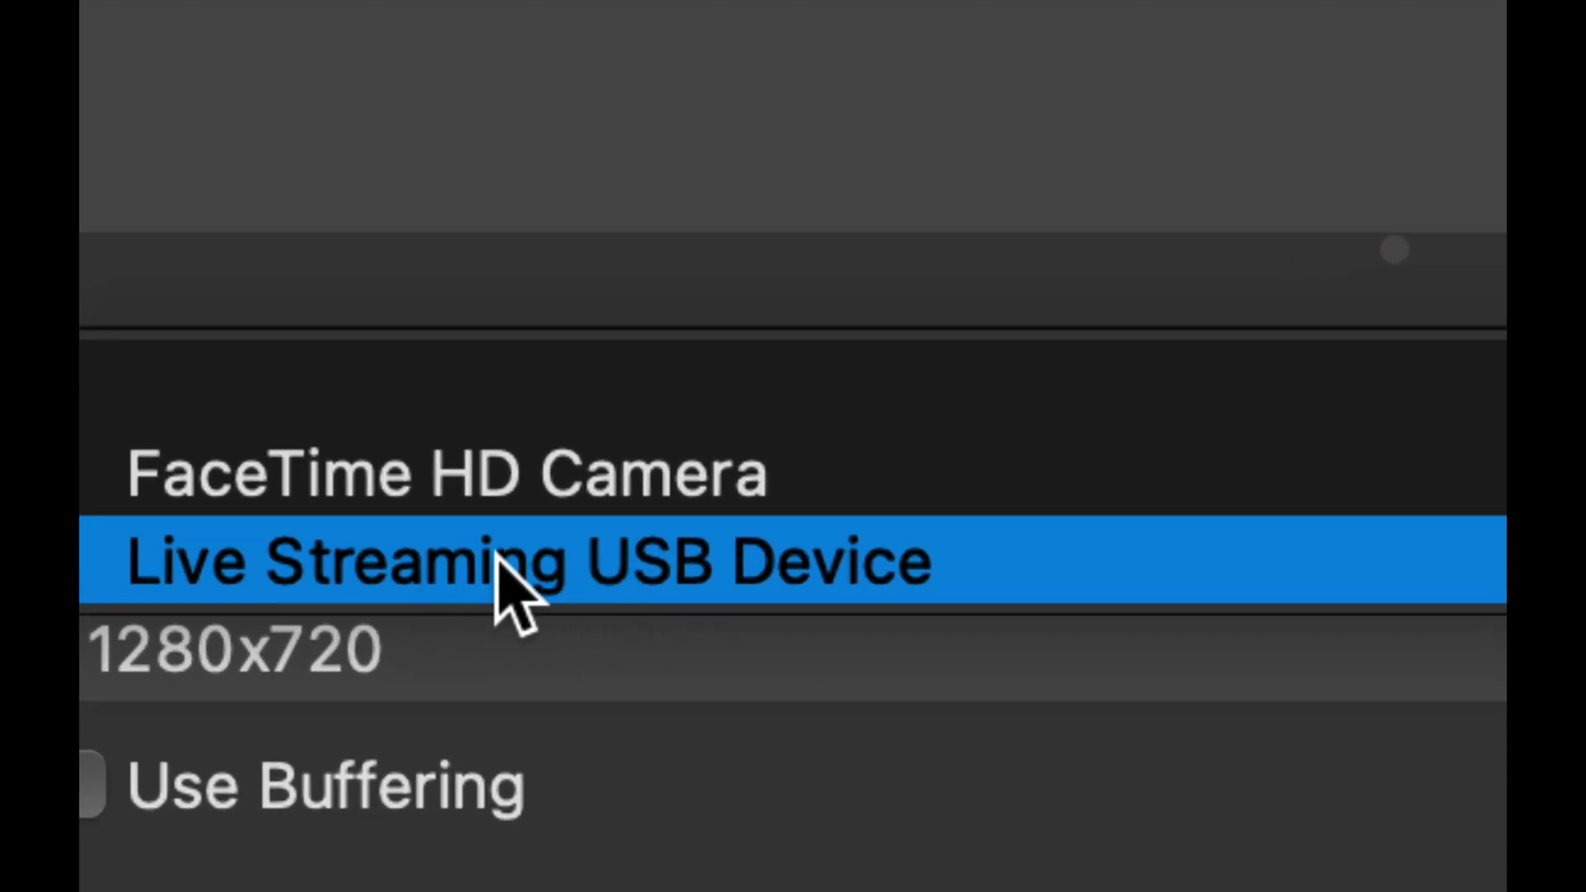
left_click(545, 575)
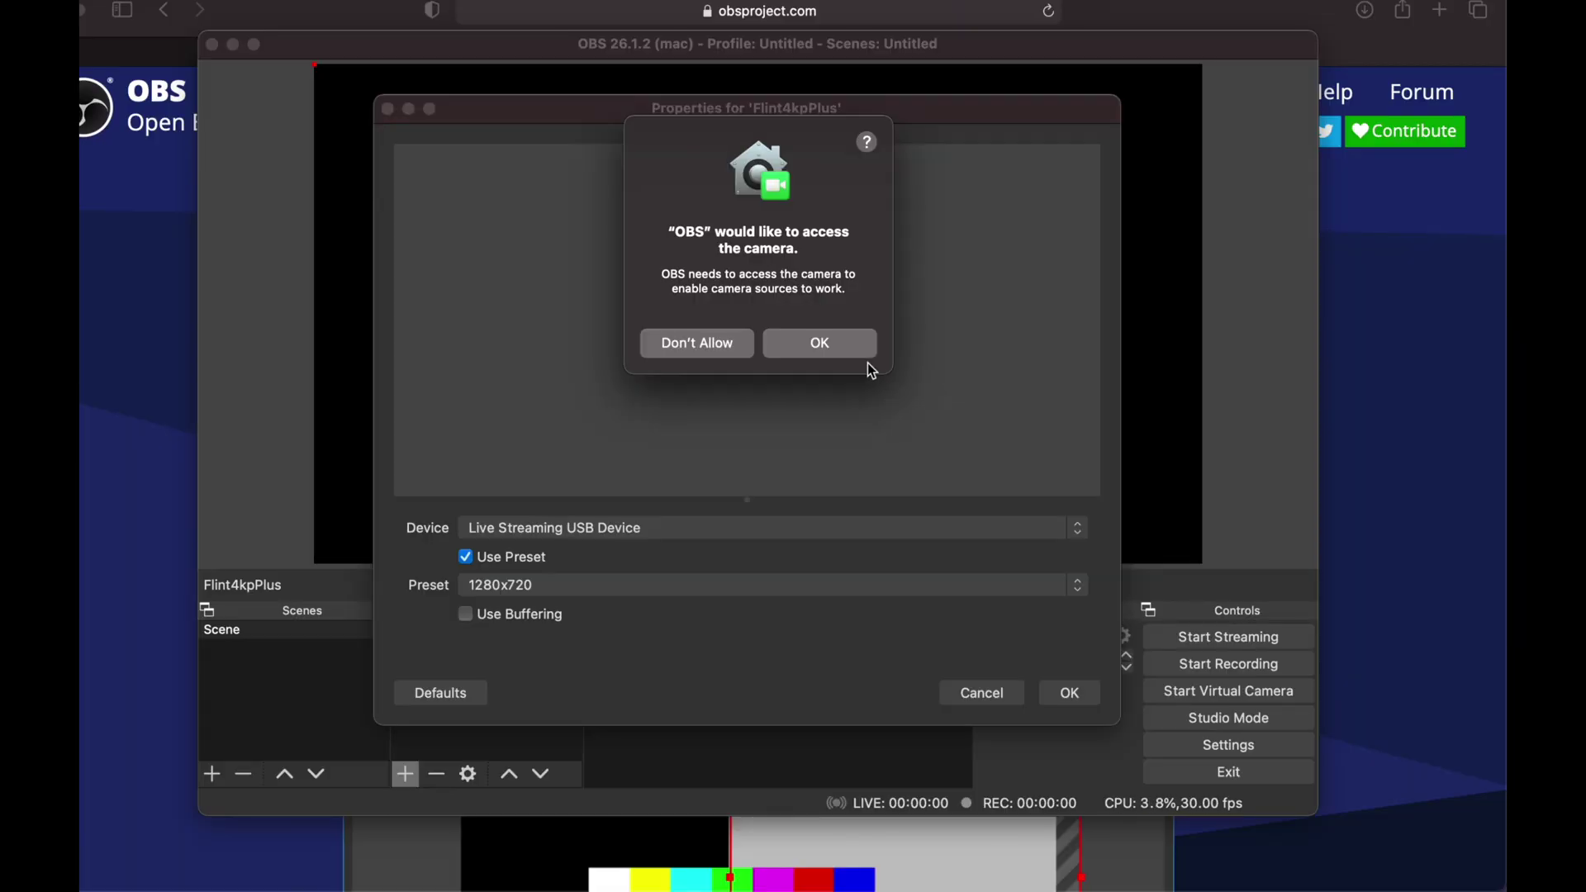
left_click(820, 343)
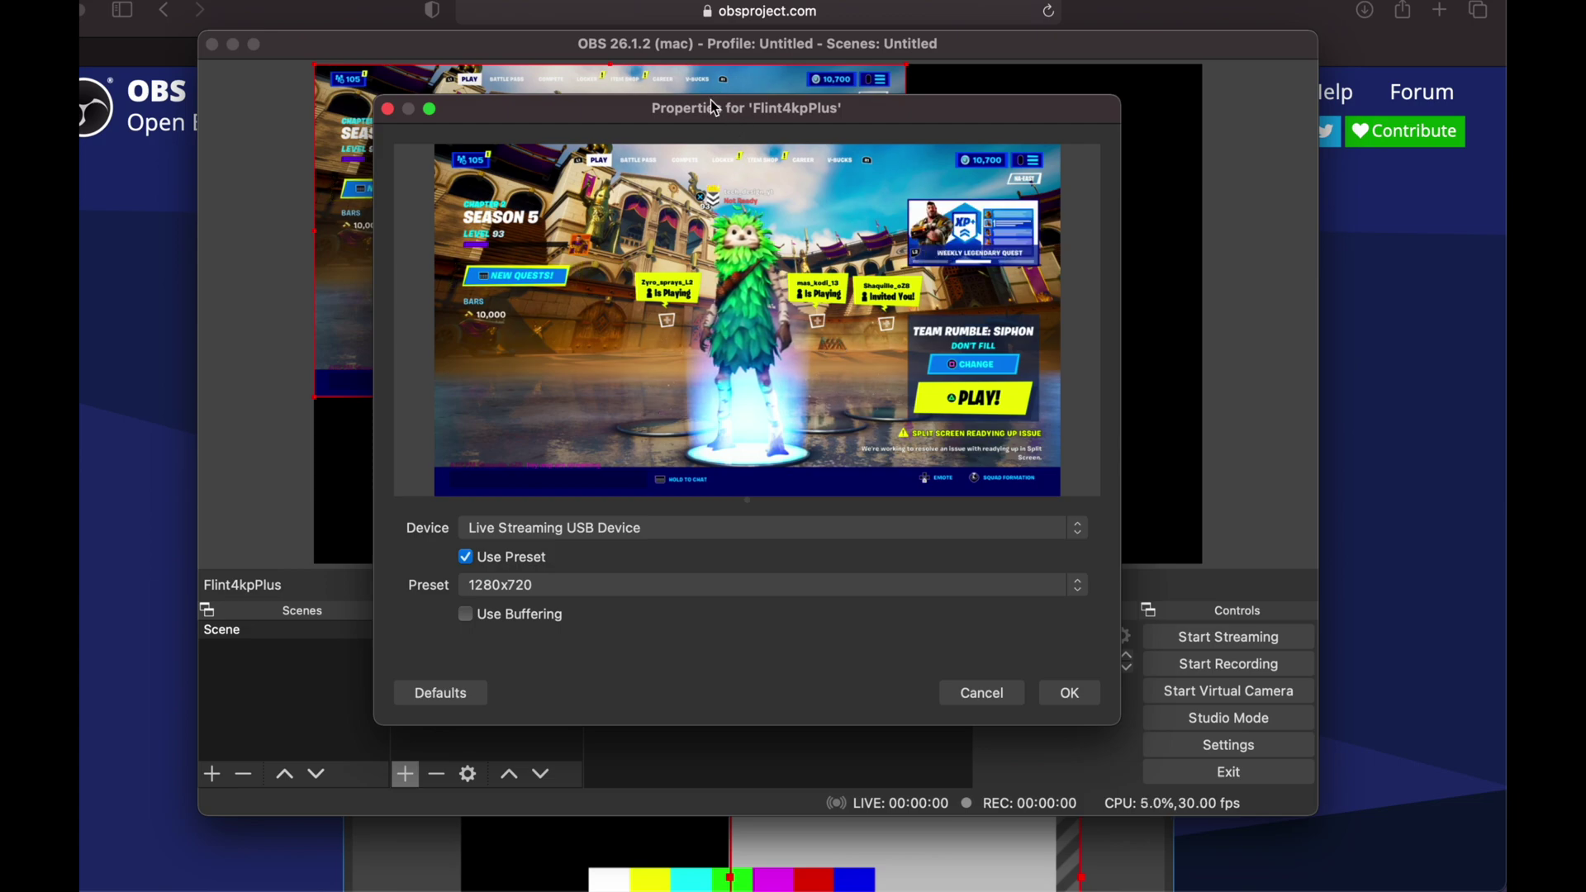
left_click_drag(709, 108, 497, 121)
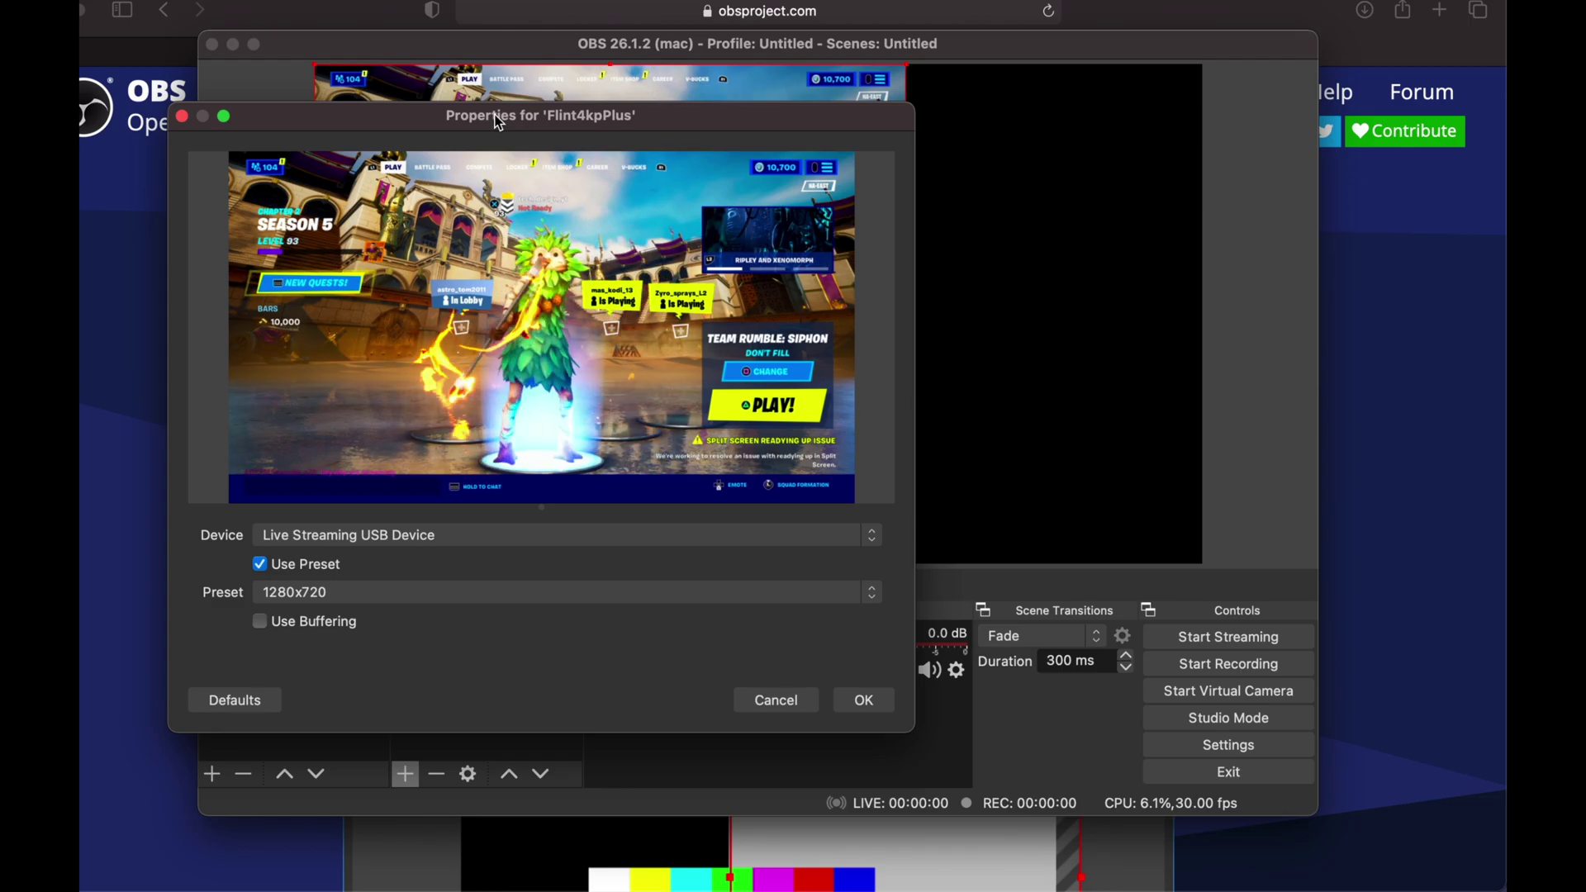
left_click(865, 700)
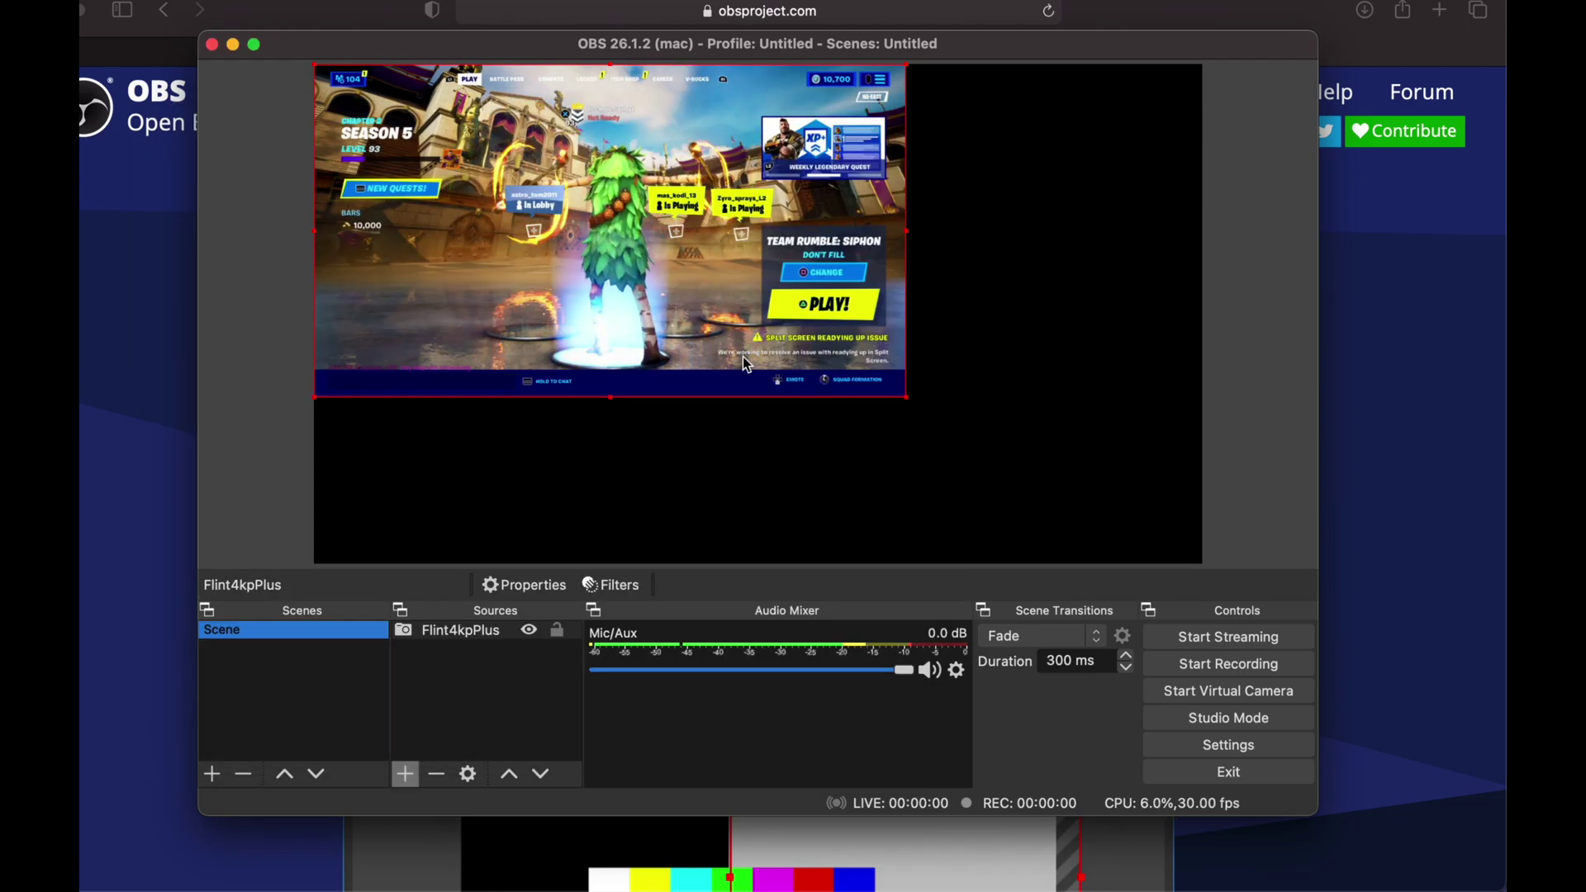
left_click_drag(589, 50, 508, 41)
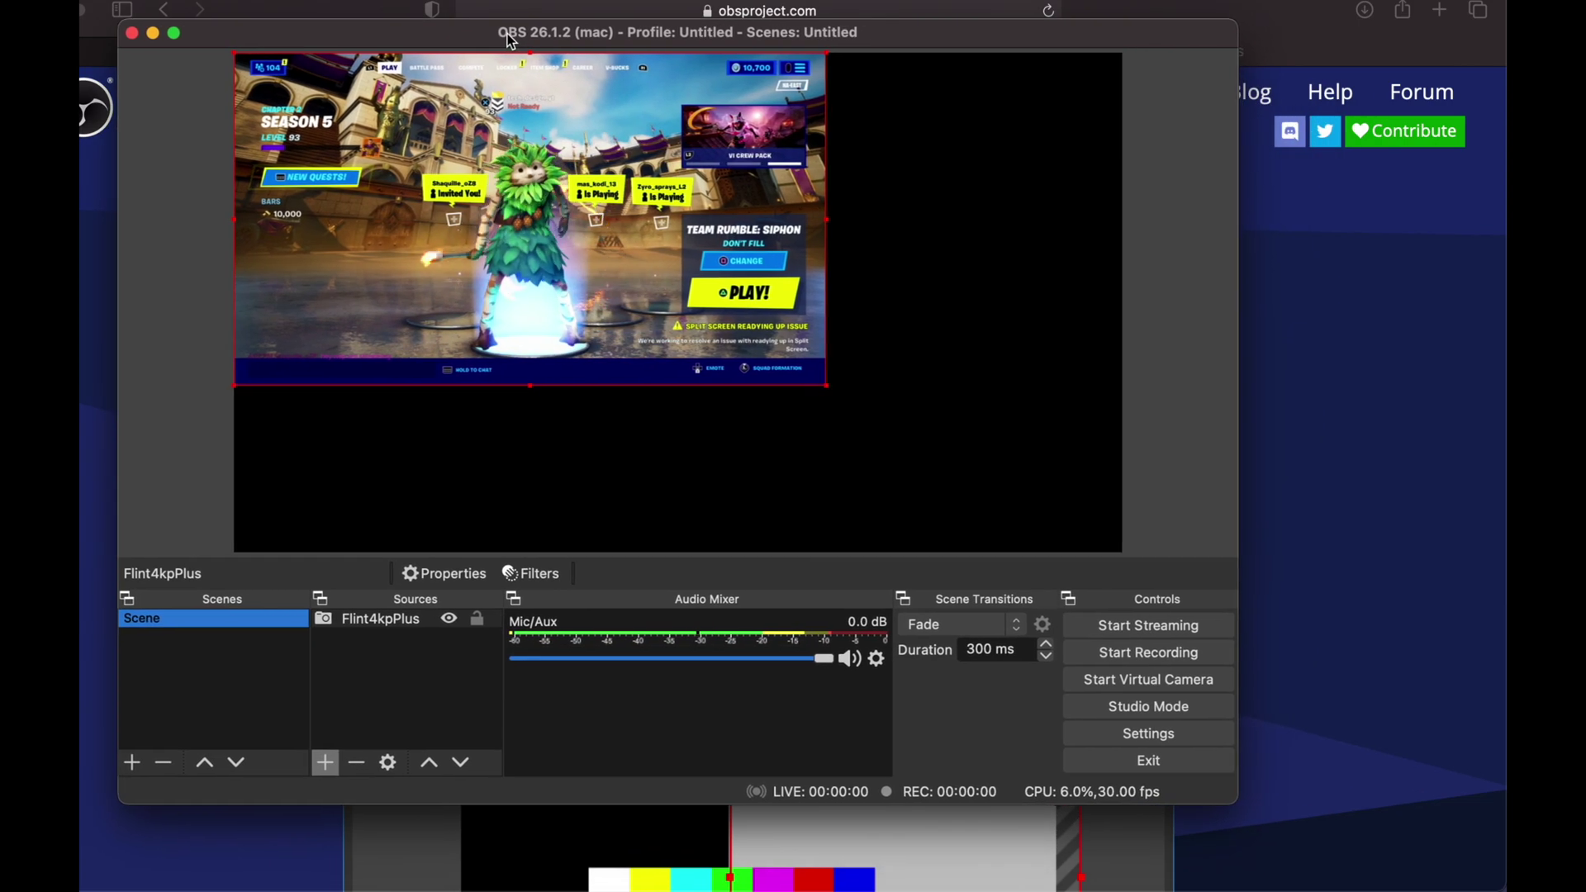